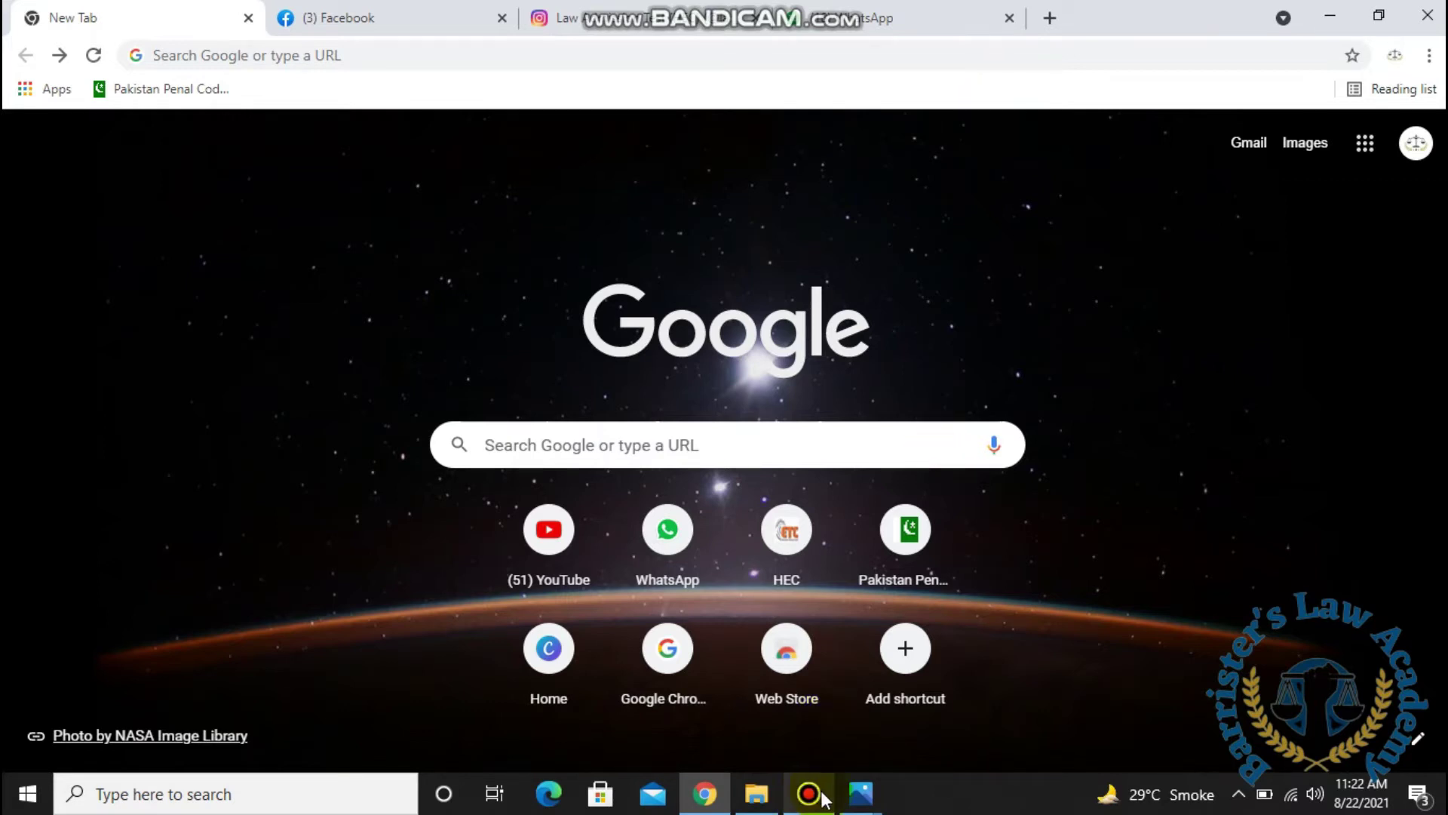
Step: View the saved image of the USAT notice, then return to the new tab page
mouse_move(860, 808)
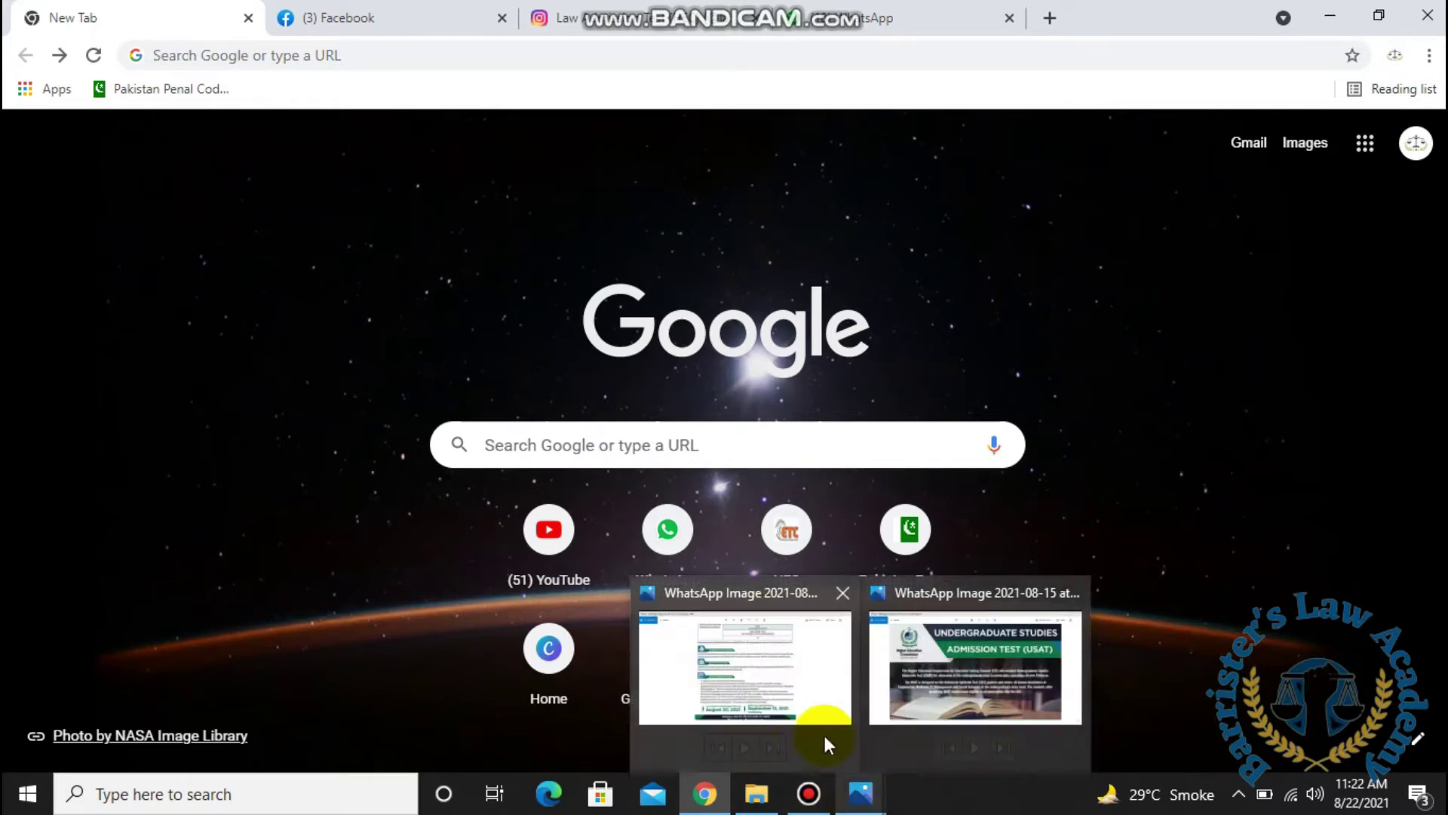
left_click(803, 718)
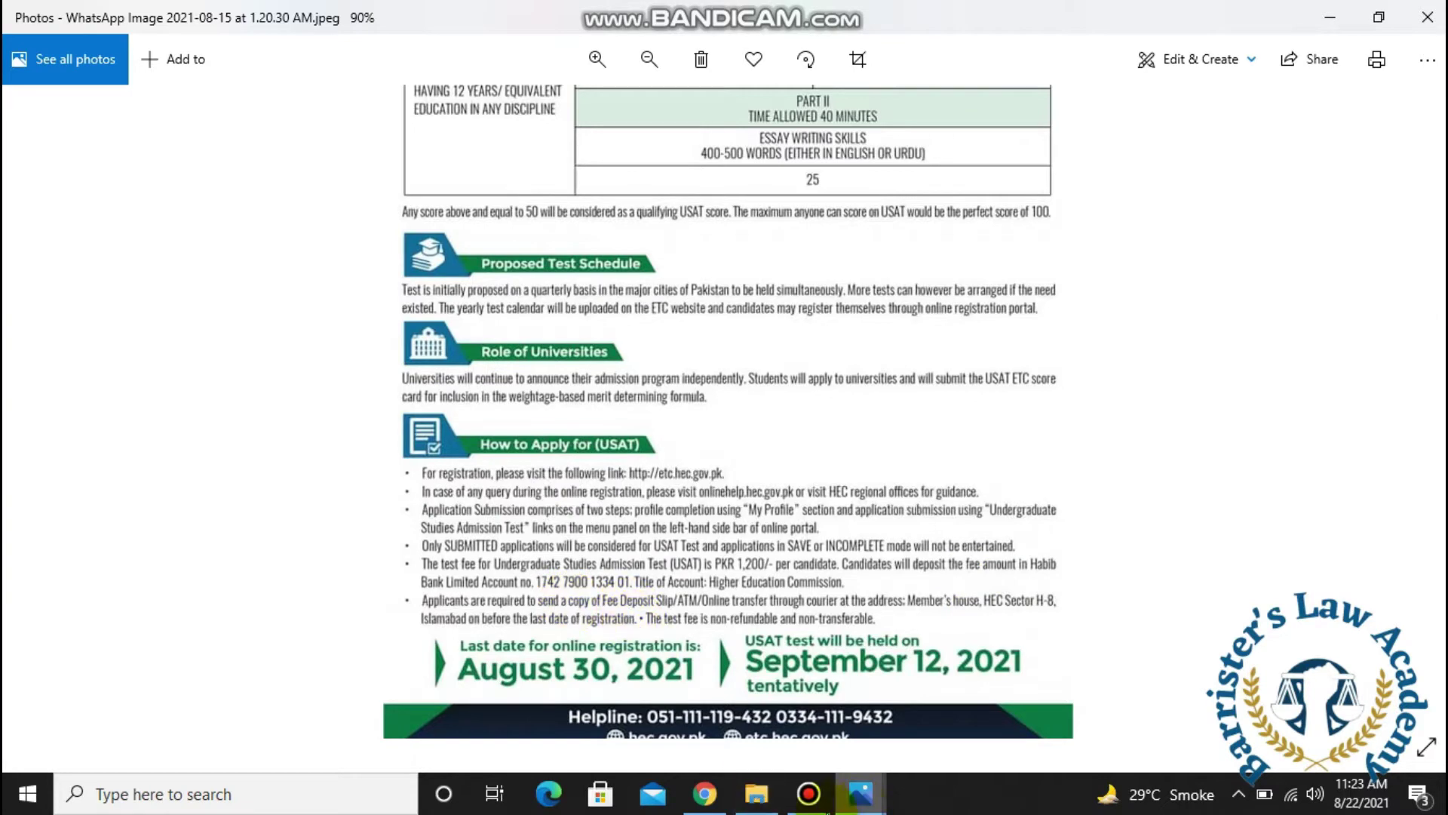
left_click(708, 799)
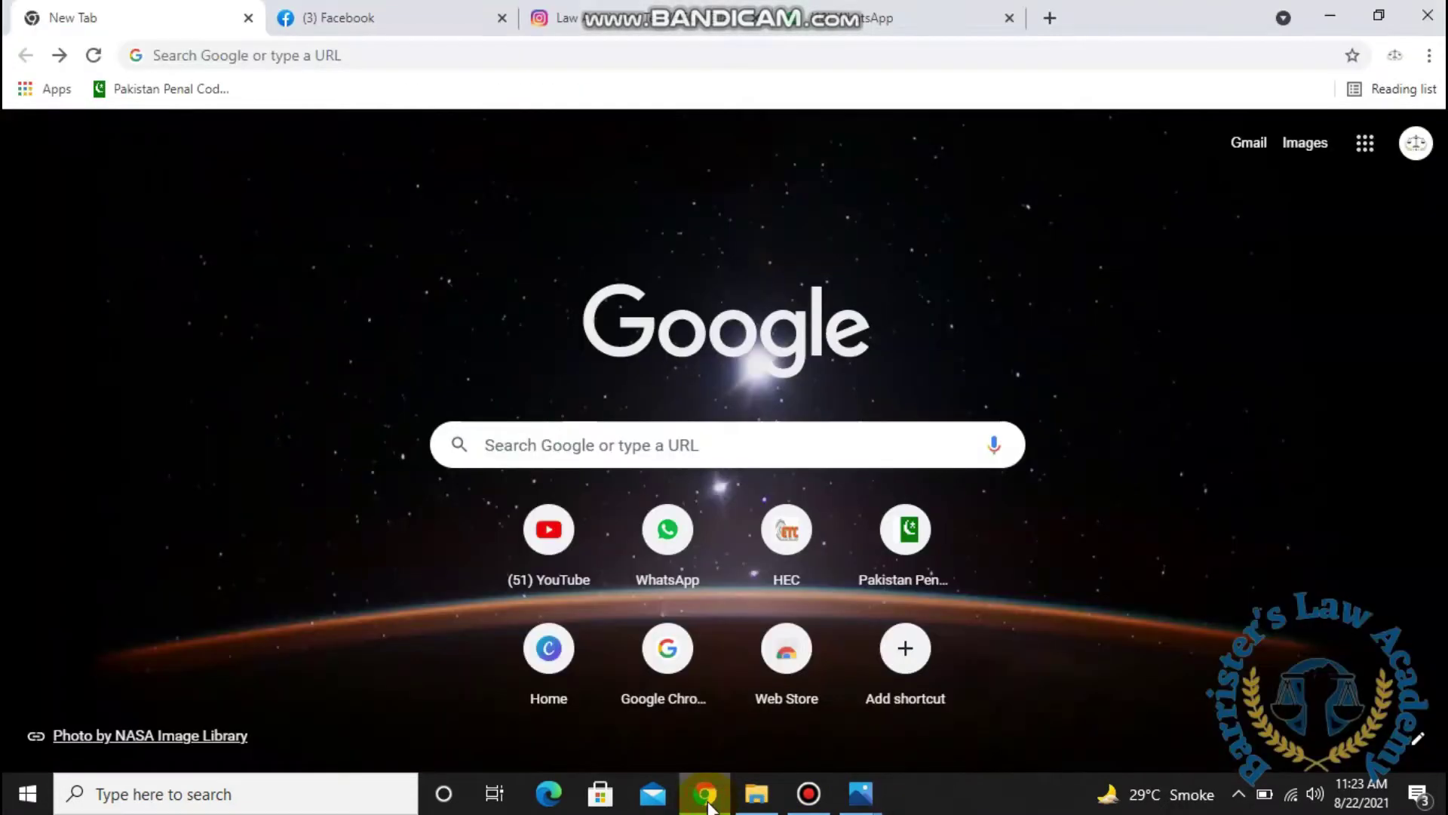
Step: Search Google for etc.hec and open the 'Education Testing Council: HEC' sign-in page
left_click(573, 439)
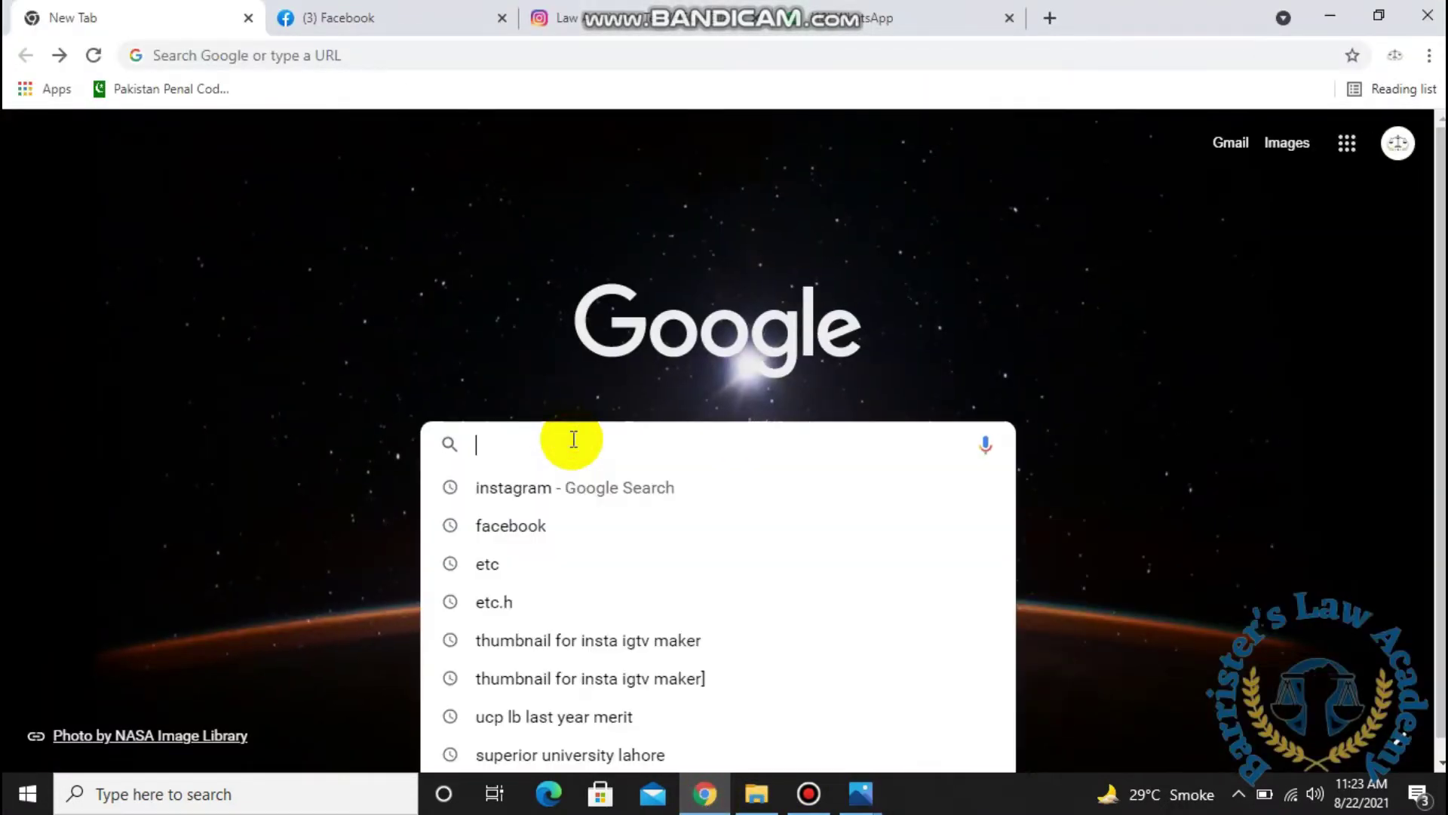
type("etc")
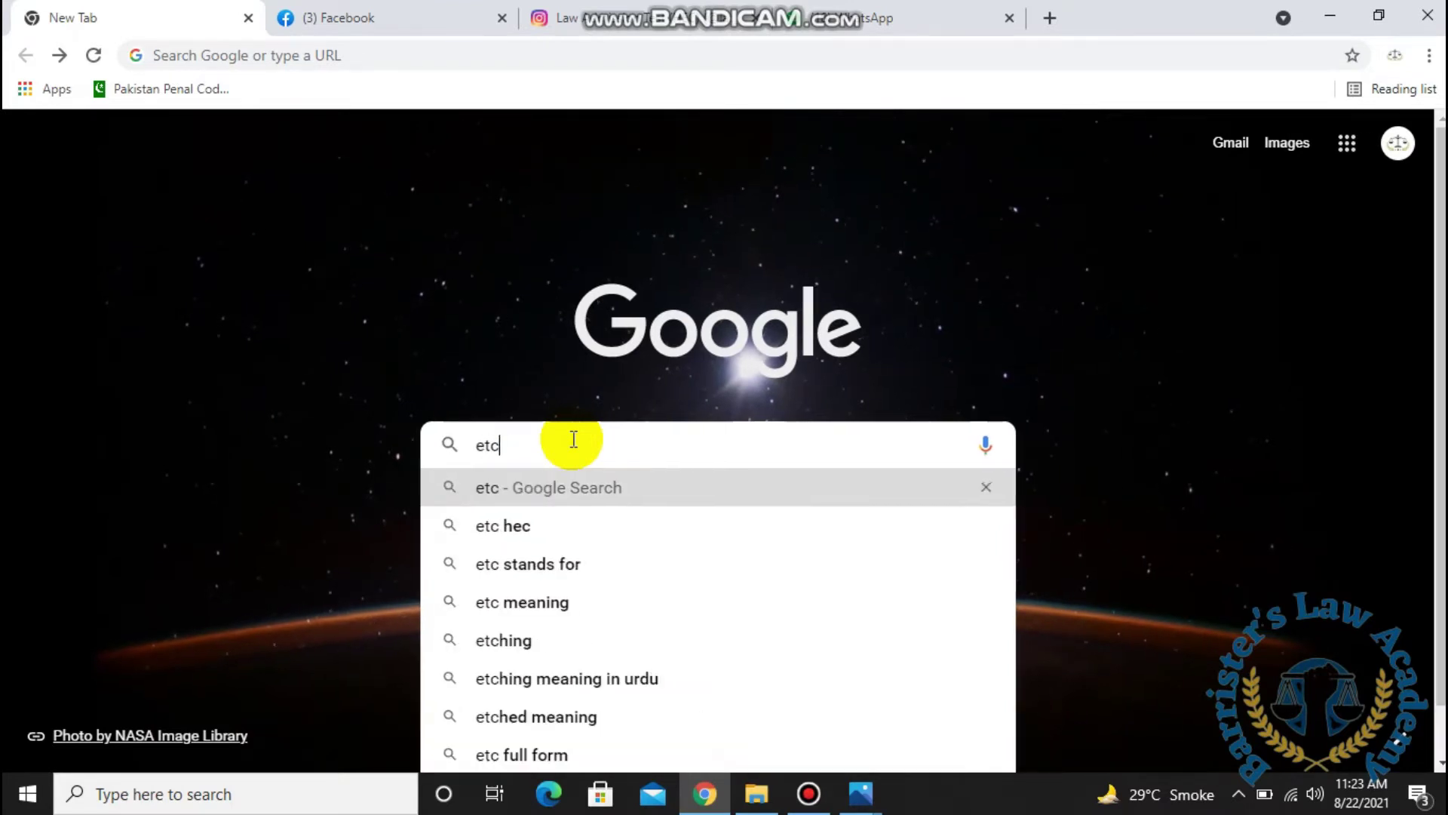
type(".hec")
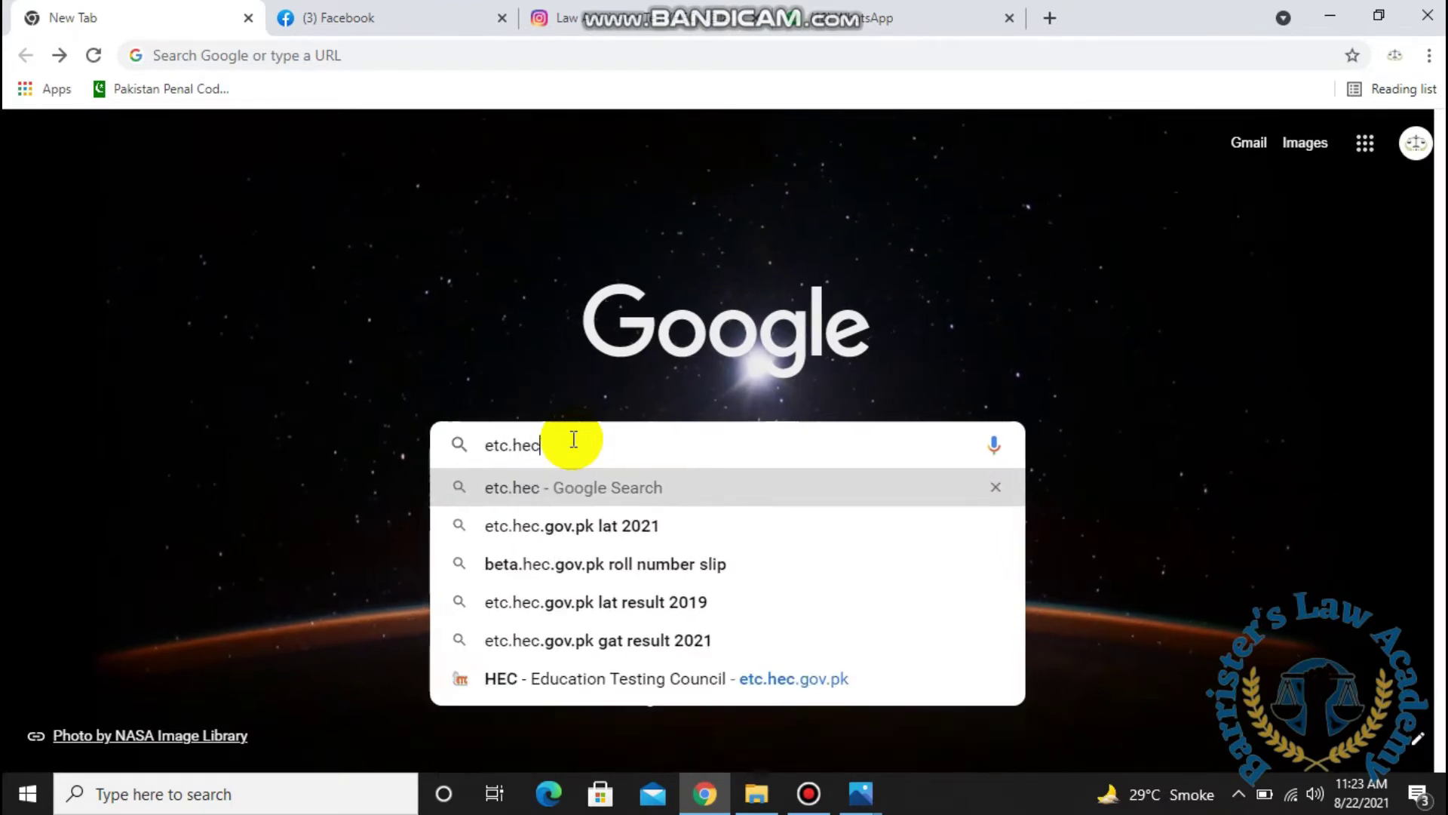
key("Return")
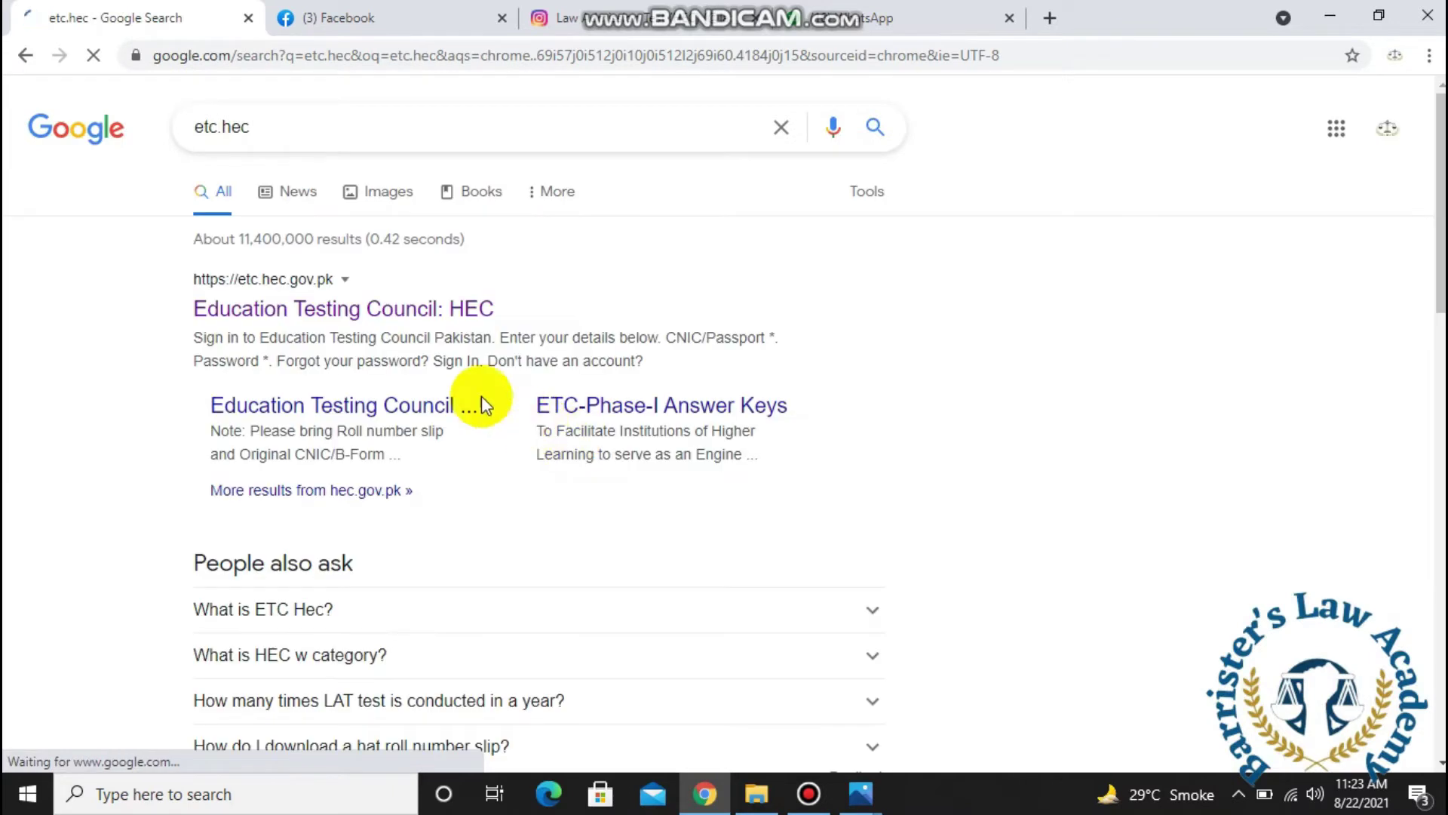
left_click(372, 309)
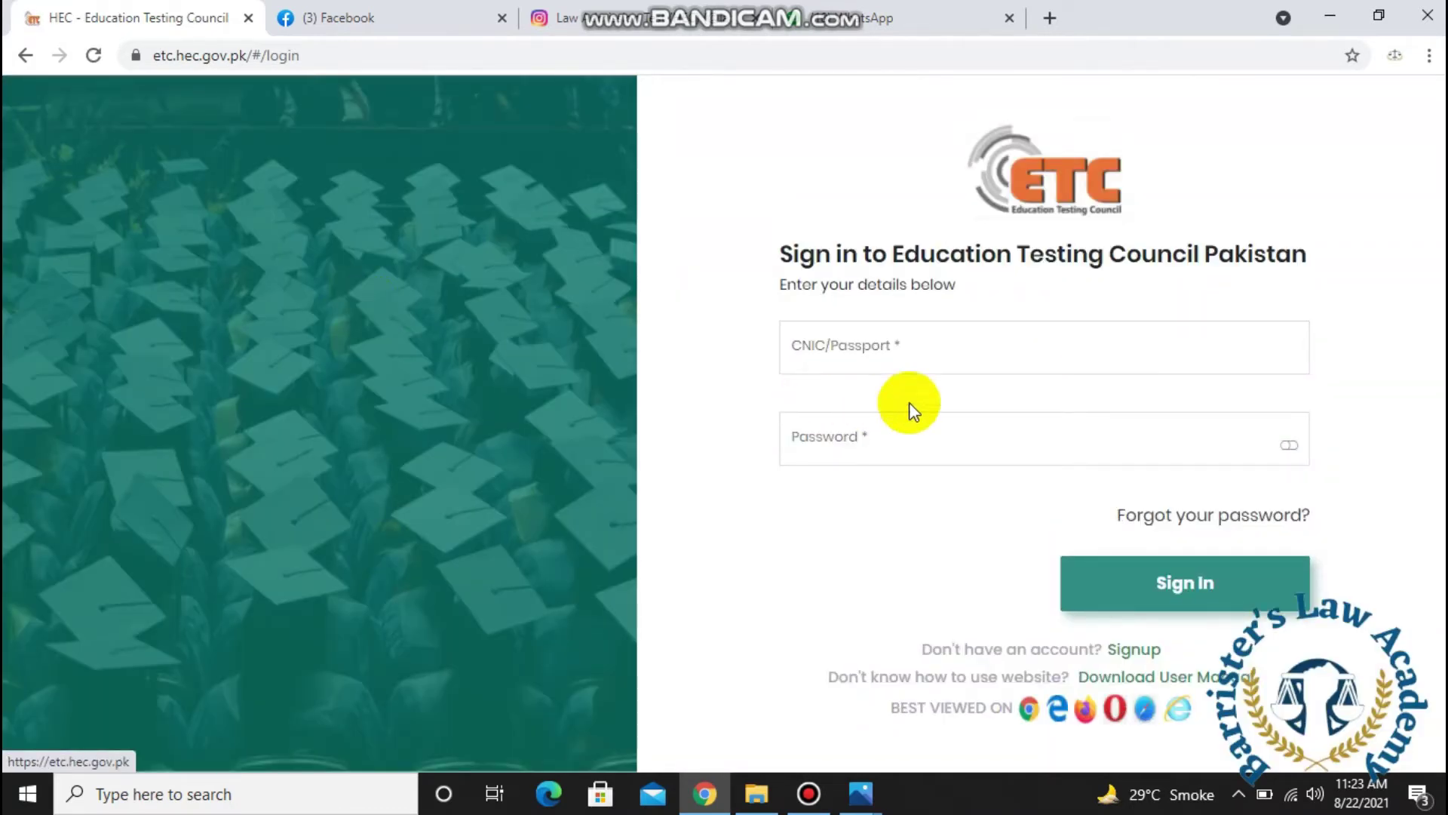
left_click(947, 355)
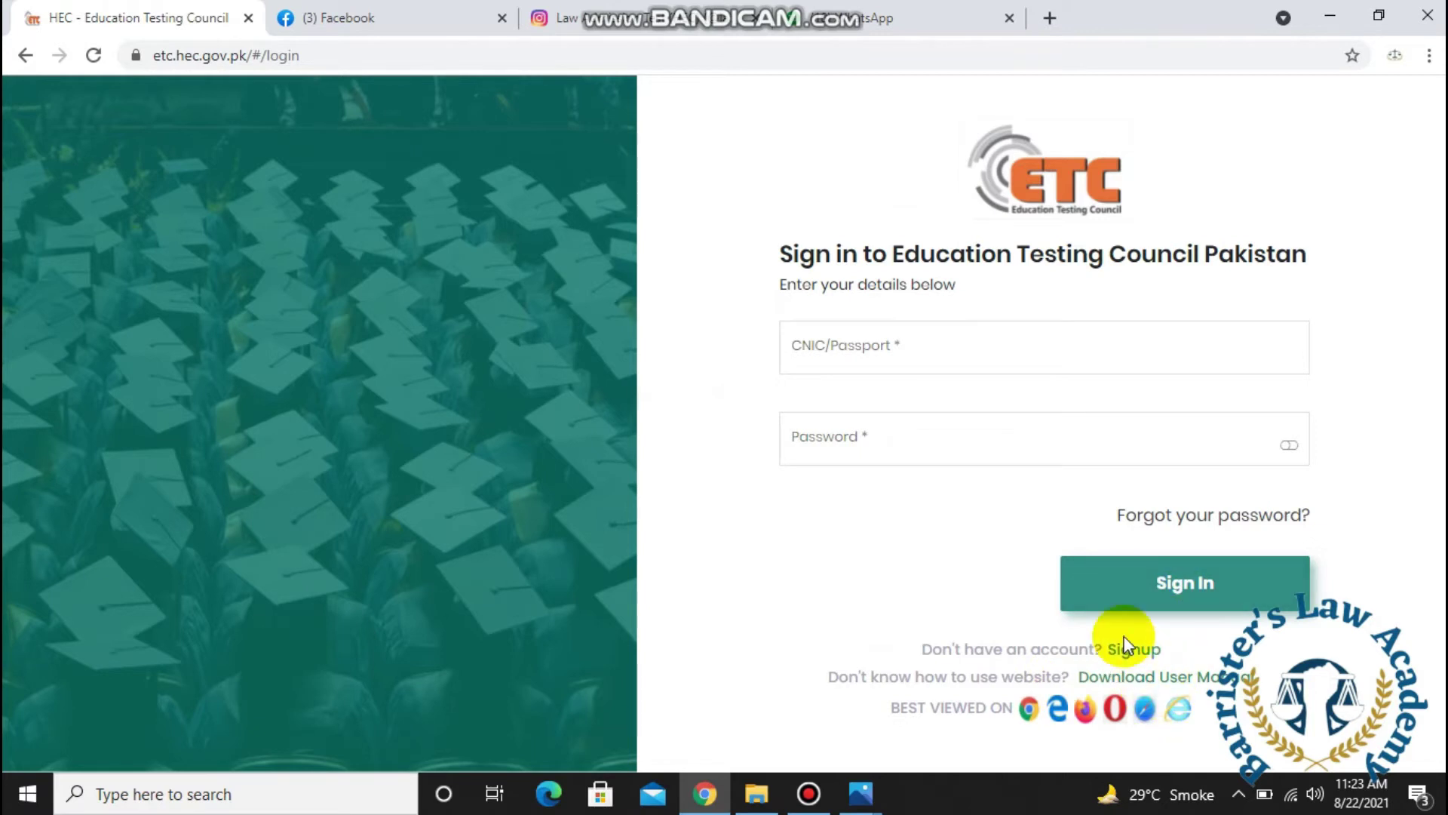
left_click(956, 343)
type("ss")
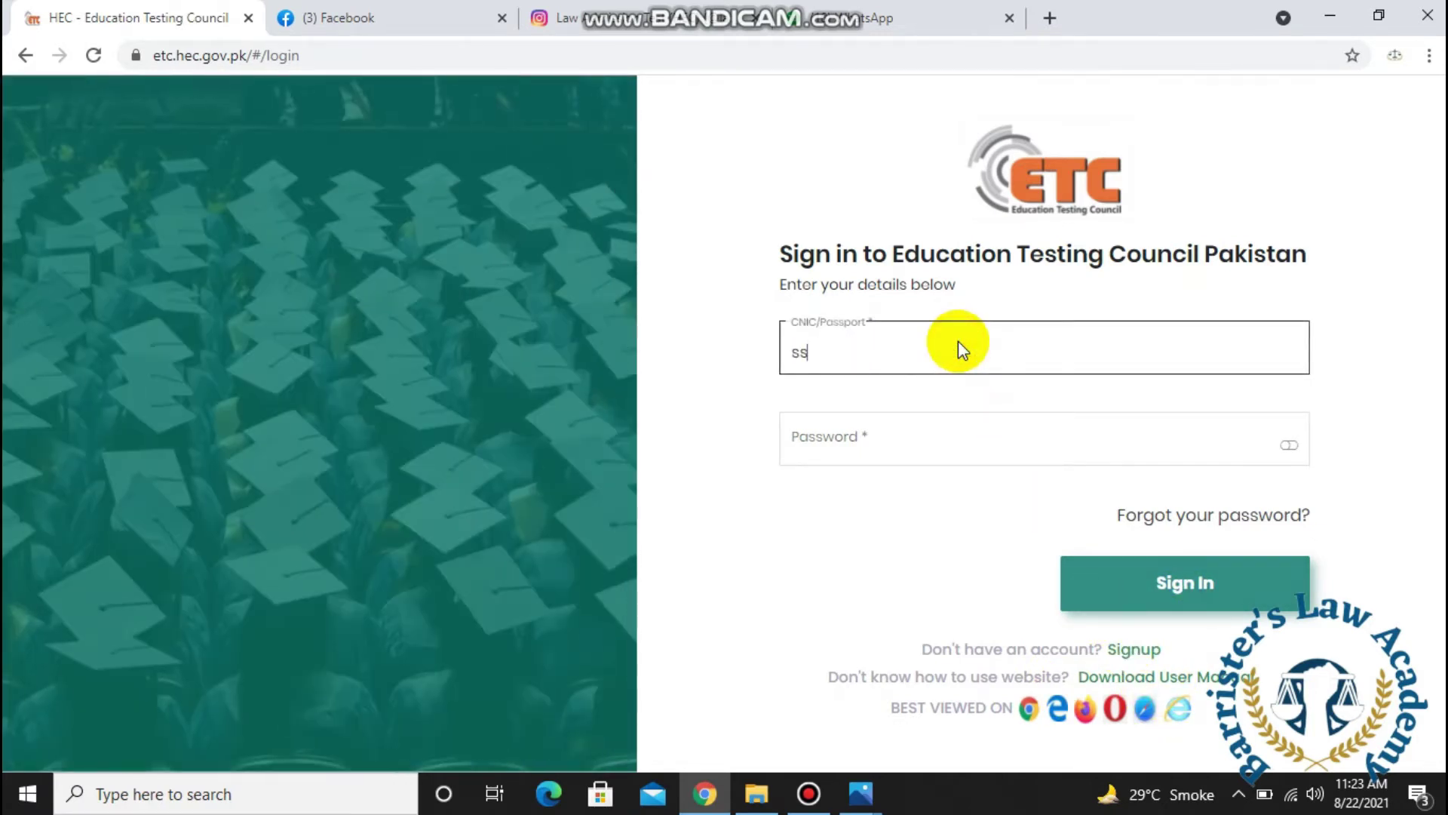
type("hdw")
key("BackSpace")
key("BackSpace")
key("BackSpace")
key("BackSpace")
key("BackSpace")
type("4546")
left_click(952, 436)
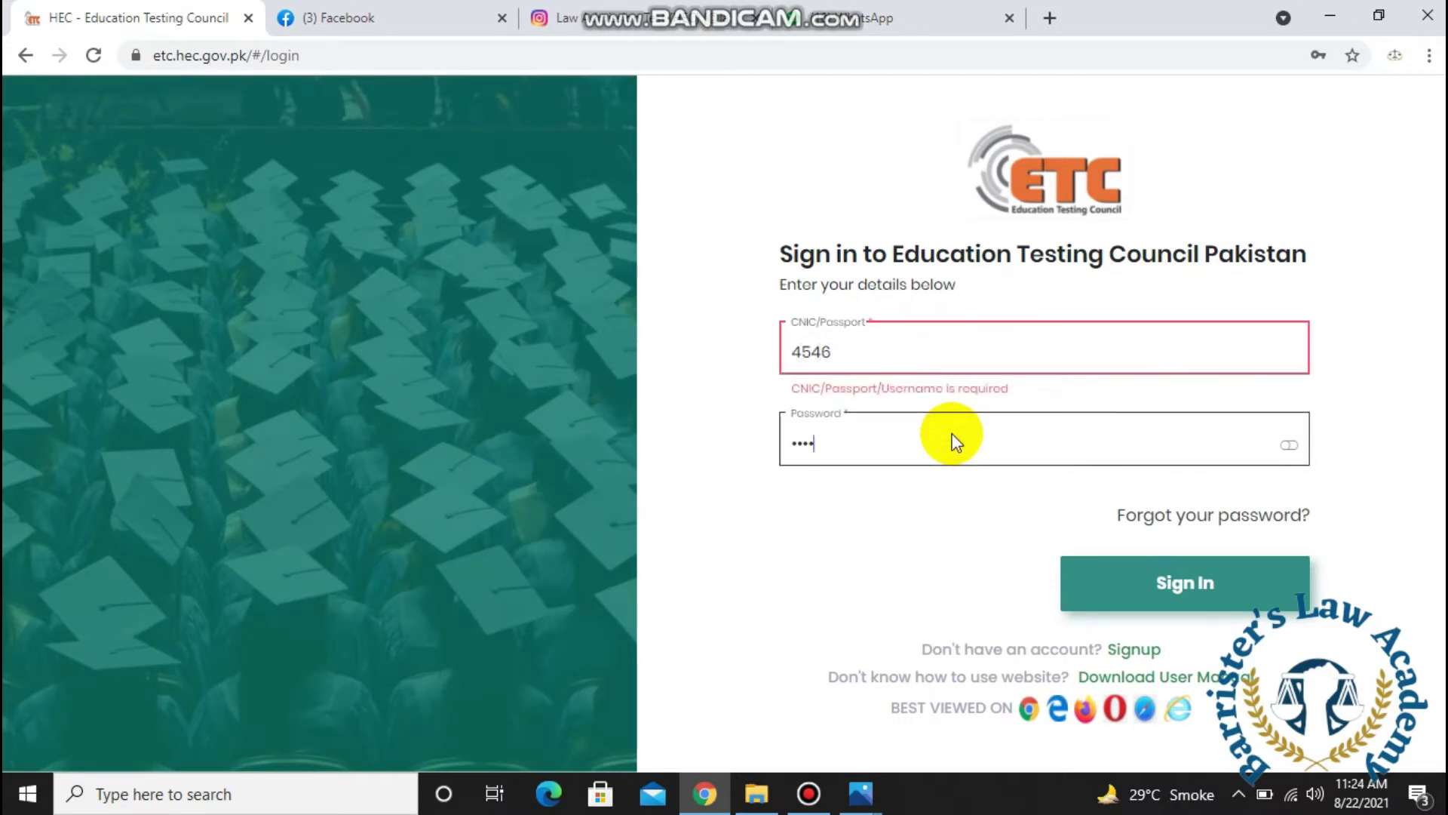
key("Return")
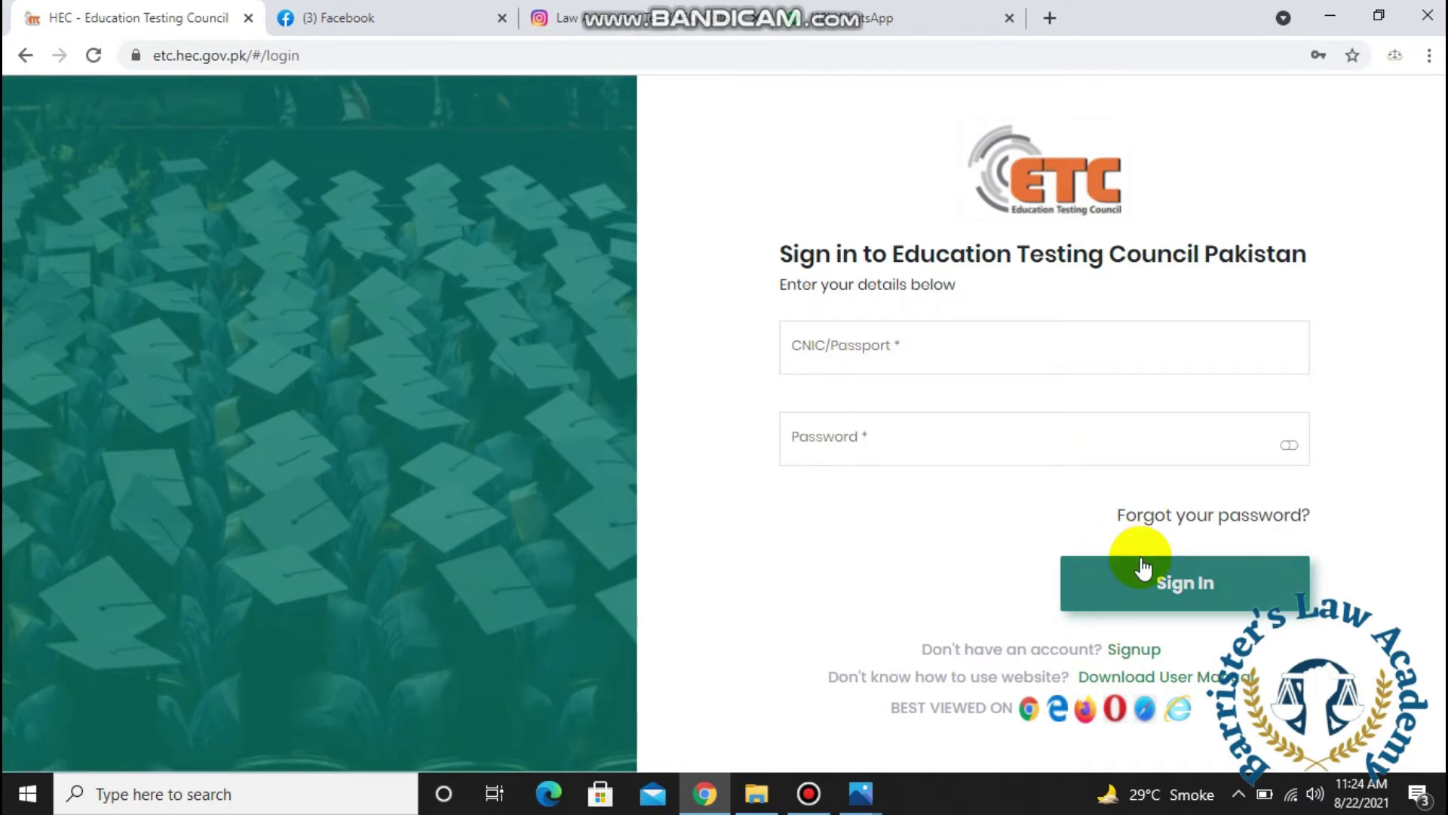
Step: In the signup form, fix the first name, choose Pakistan nationality and correct the CNIC number's ending
left_click(1138, 650)
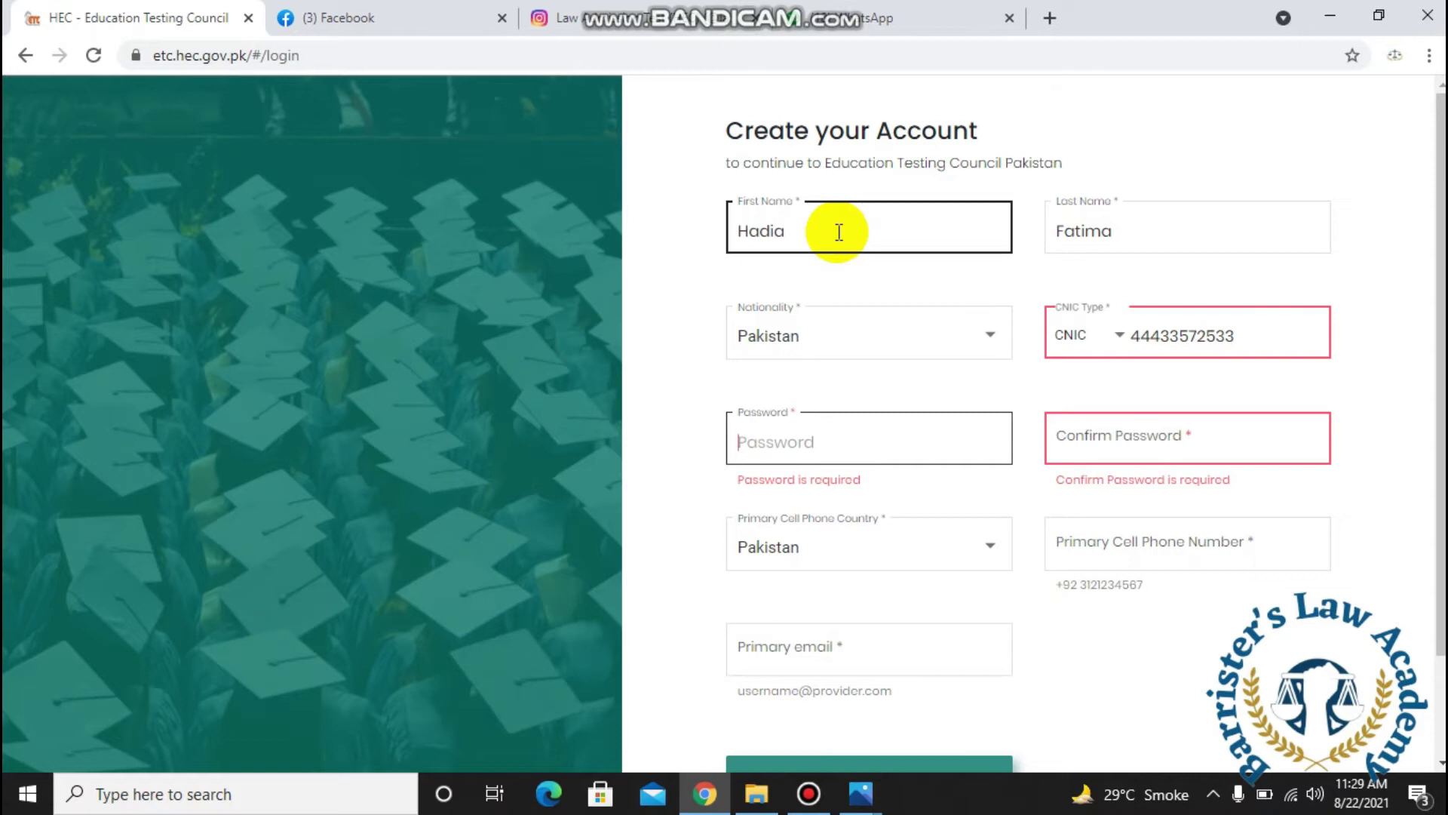
left_click(801, 230)
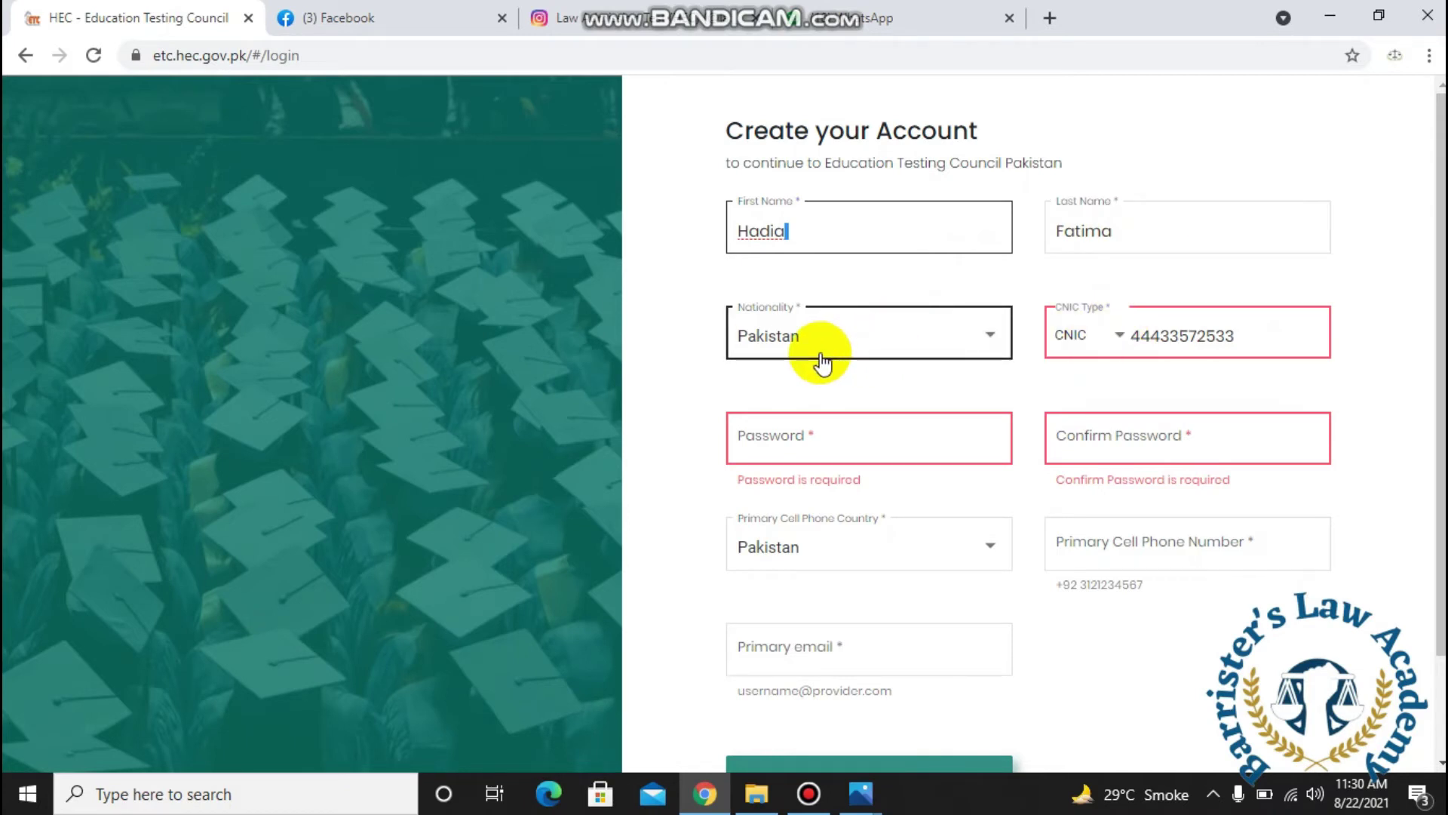
left_click(787, 330)
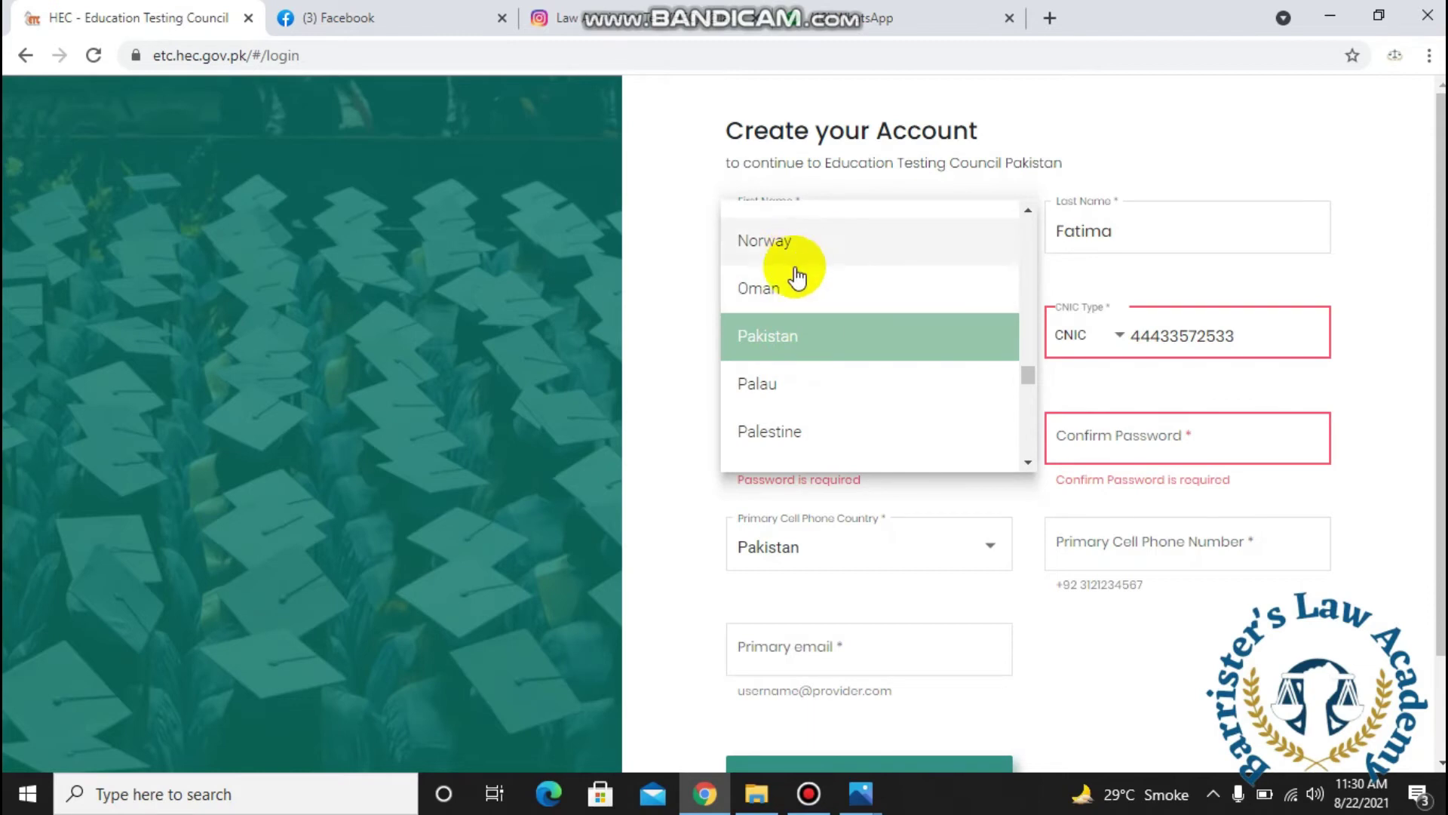
left_click(794, 351)
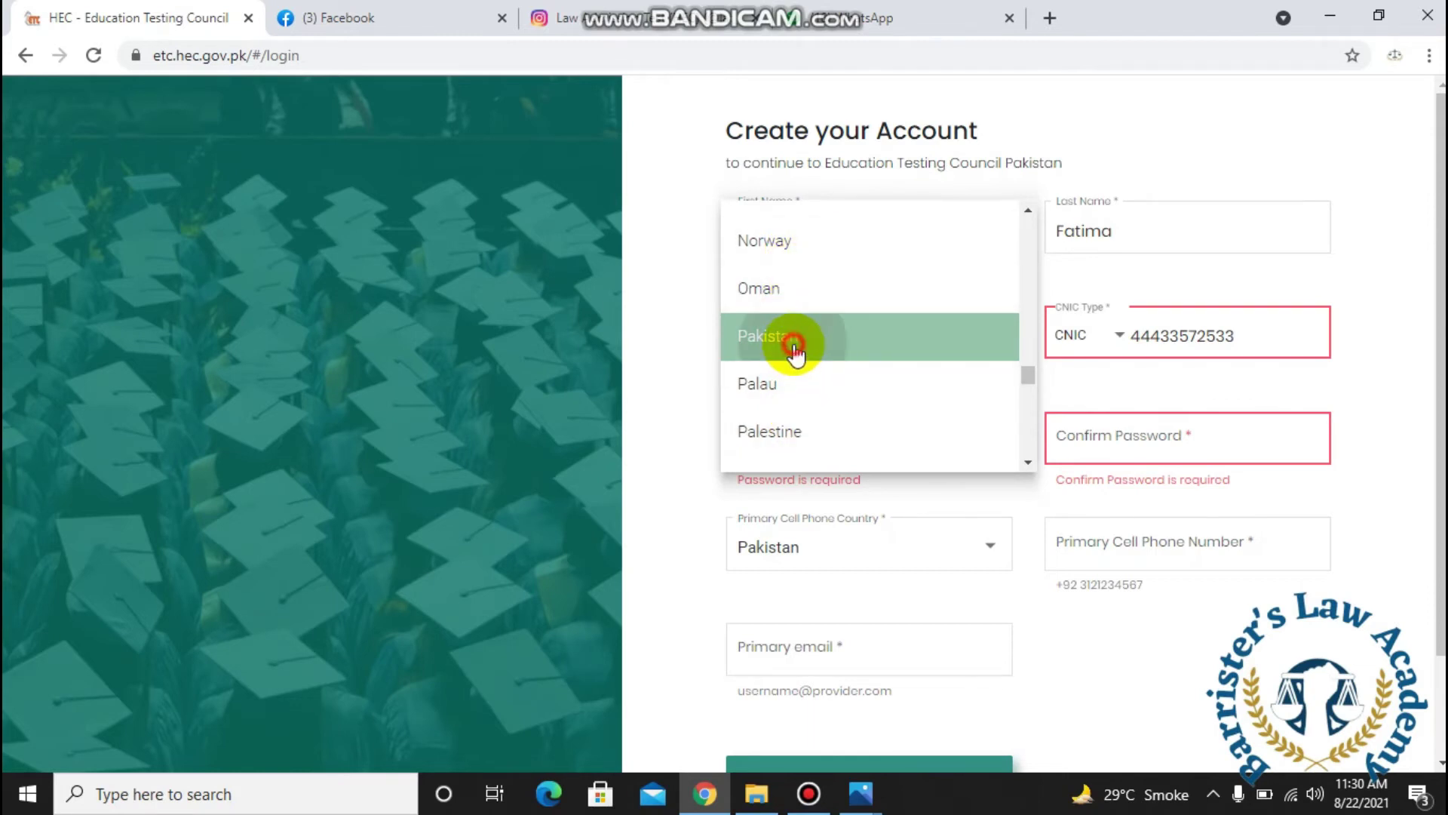
left_click(1261, 338)
type("57")
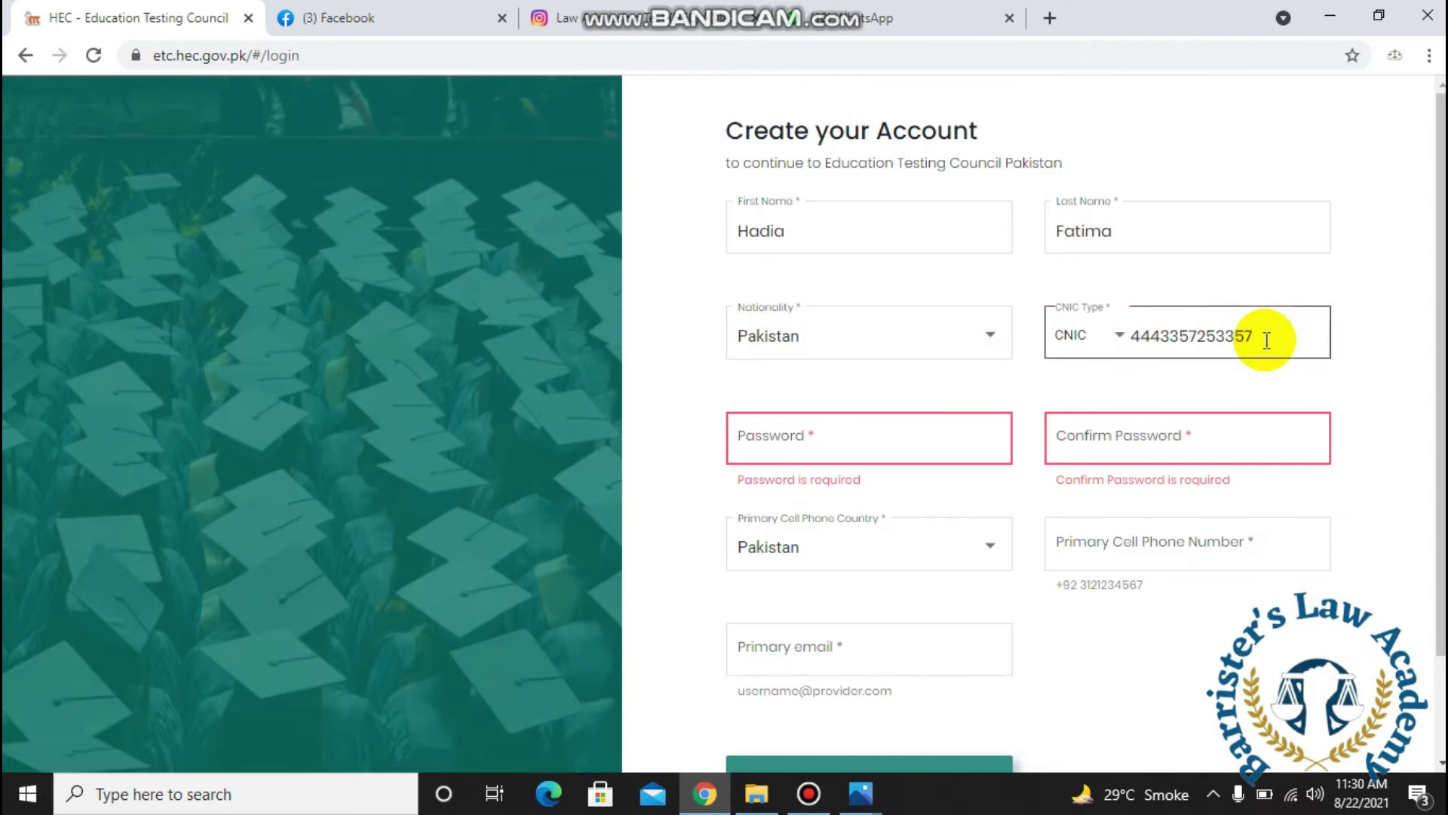
left_click(925, 440)
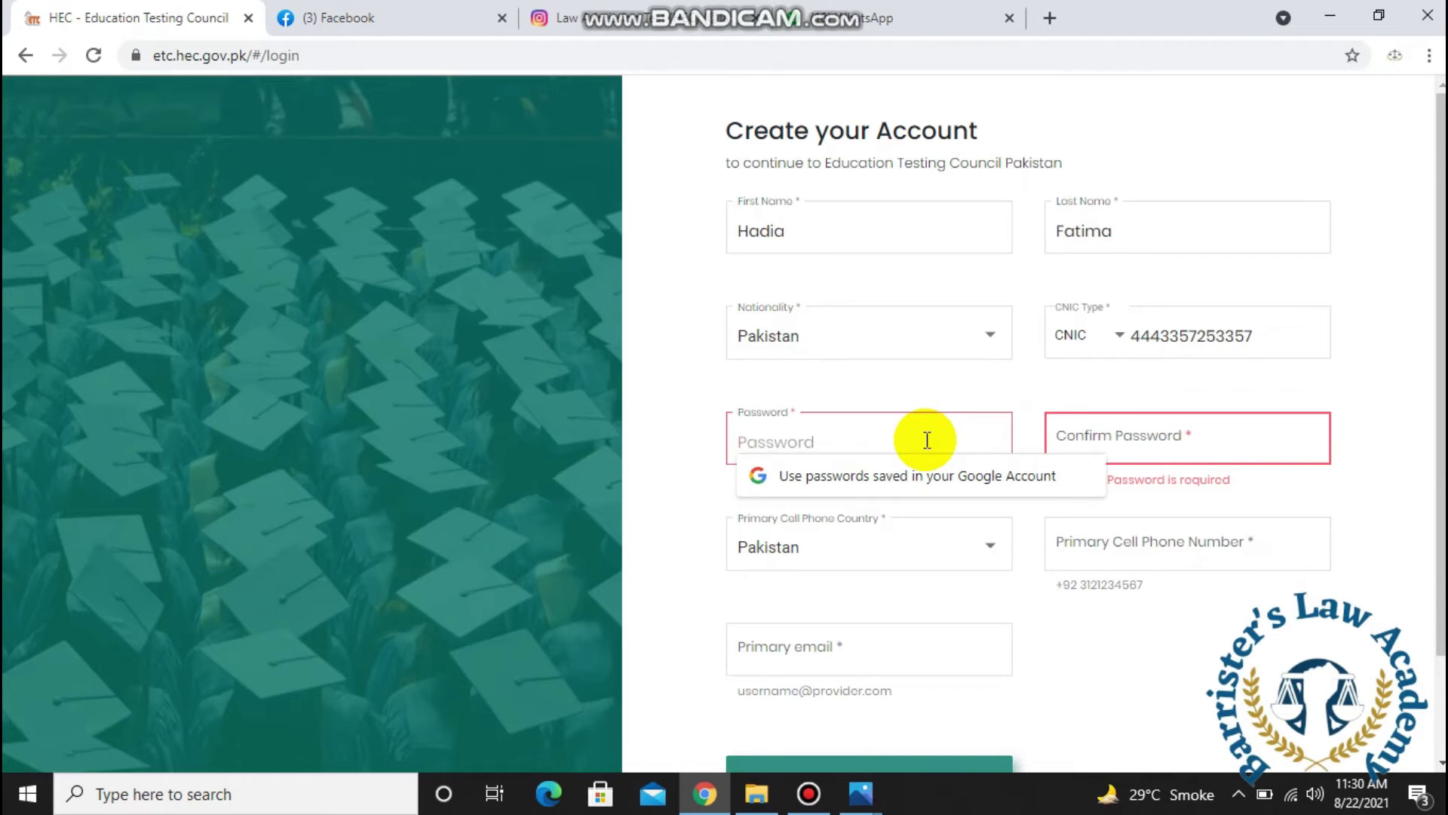
Step: Replace the rejected password with an 8-character one containing a capital, digits and a special character
type("•••••••••••••••")
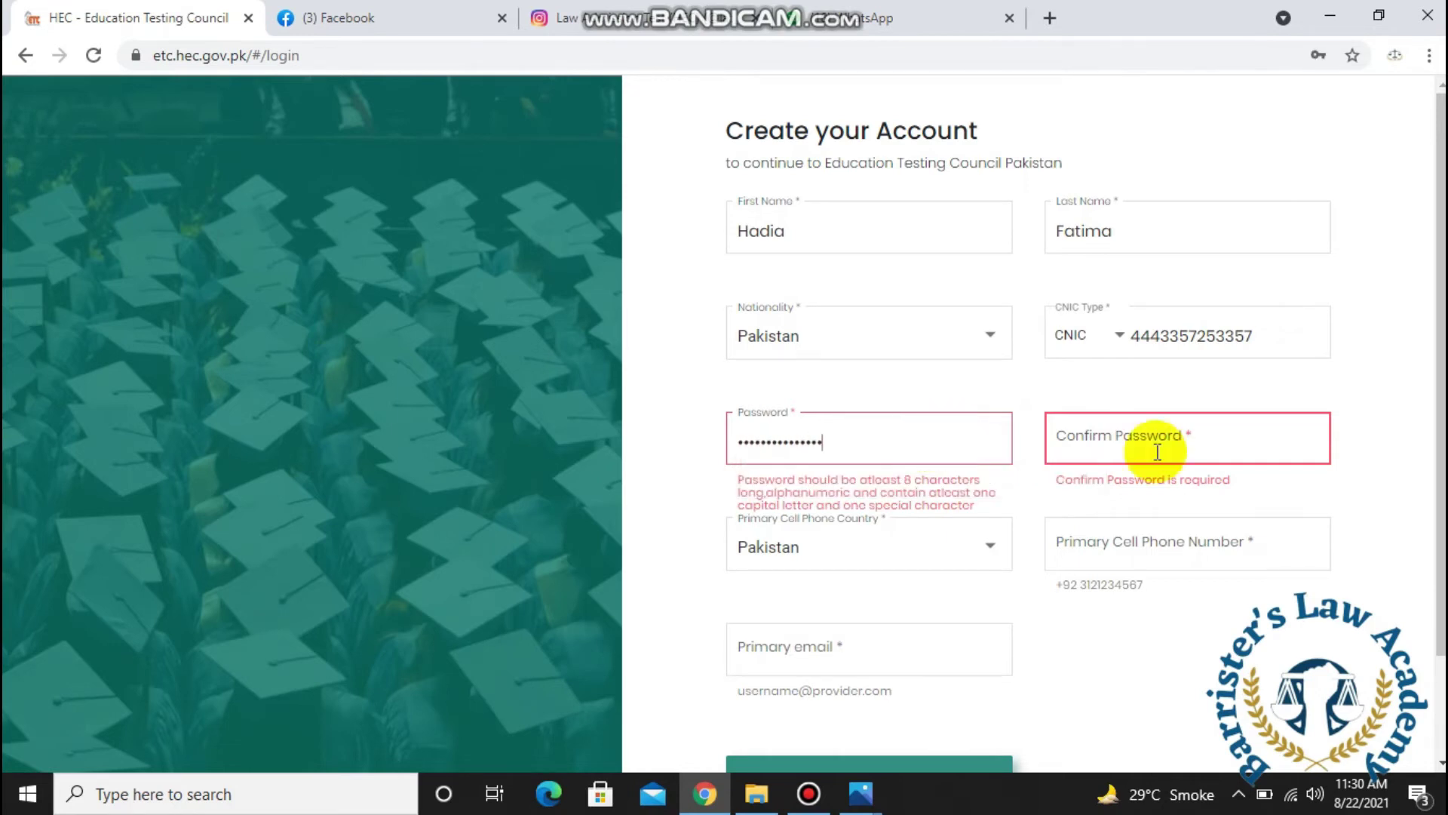
left_click(1205, 457)
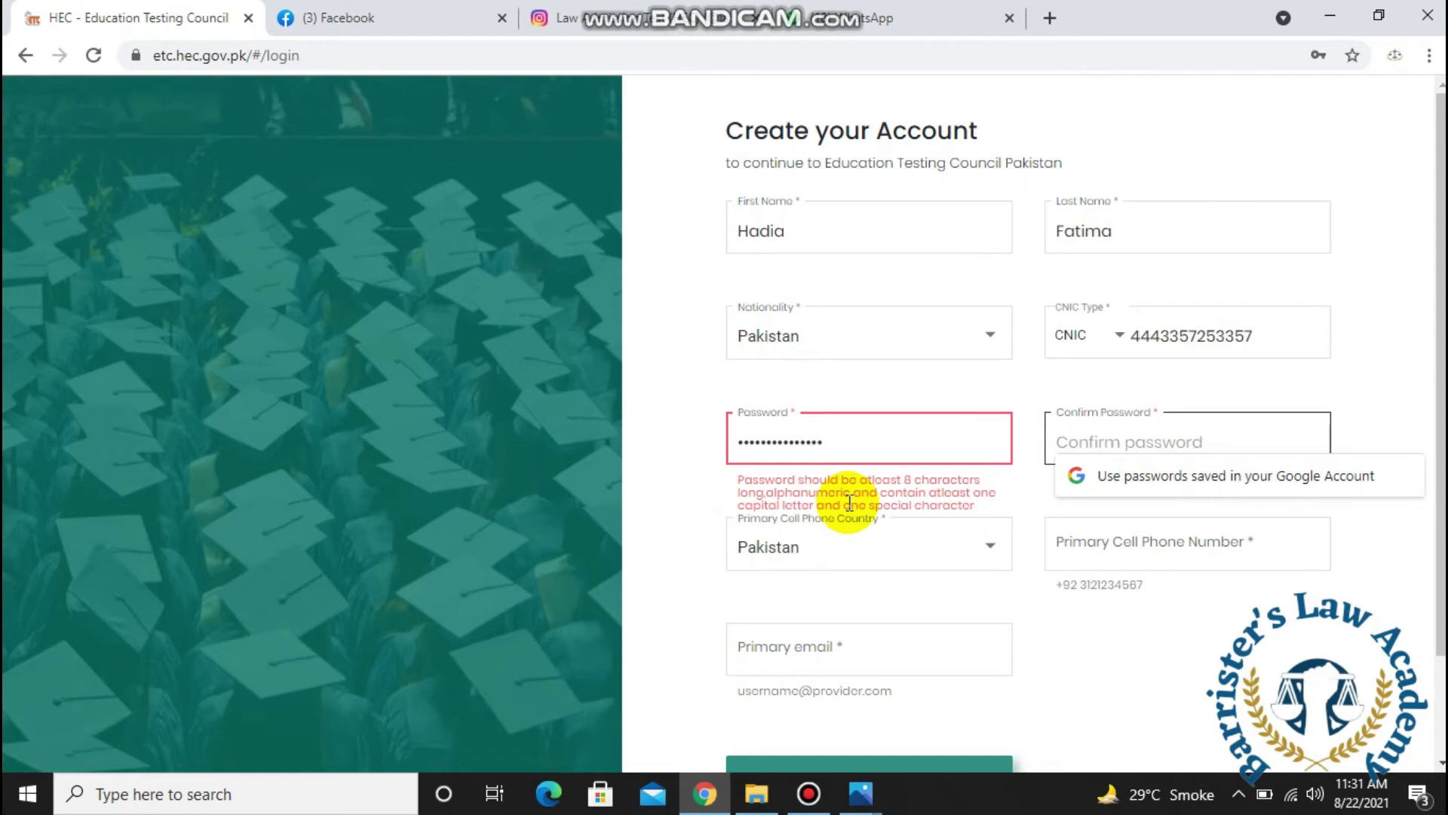
left_click(857, 451)
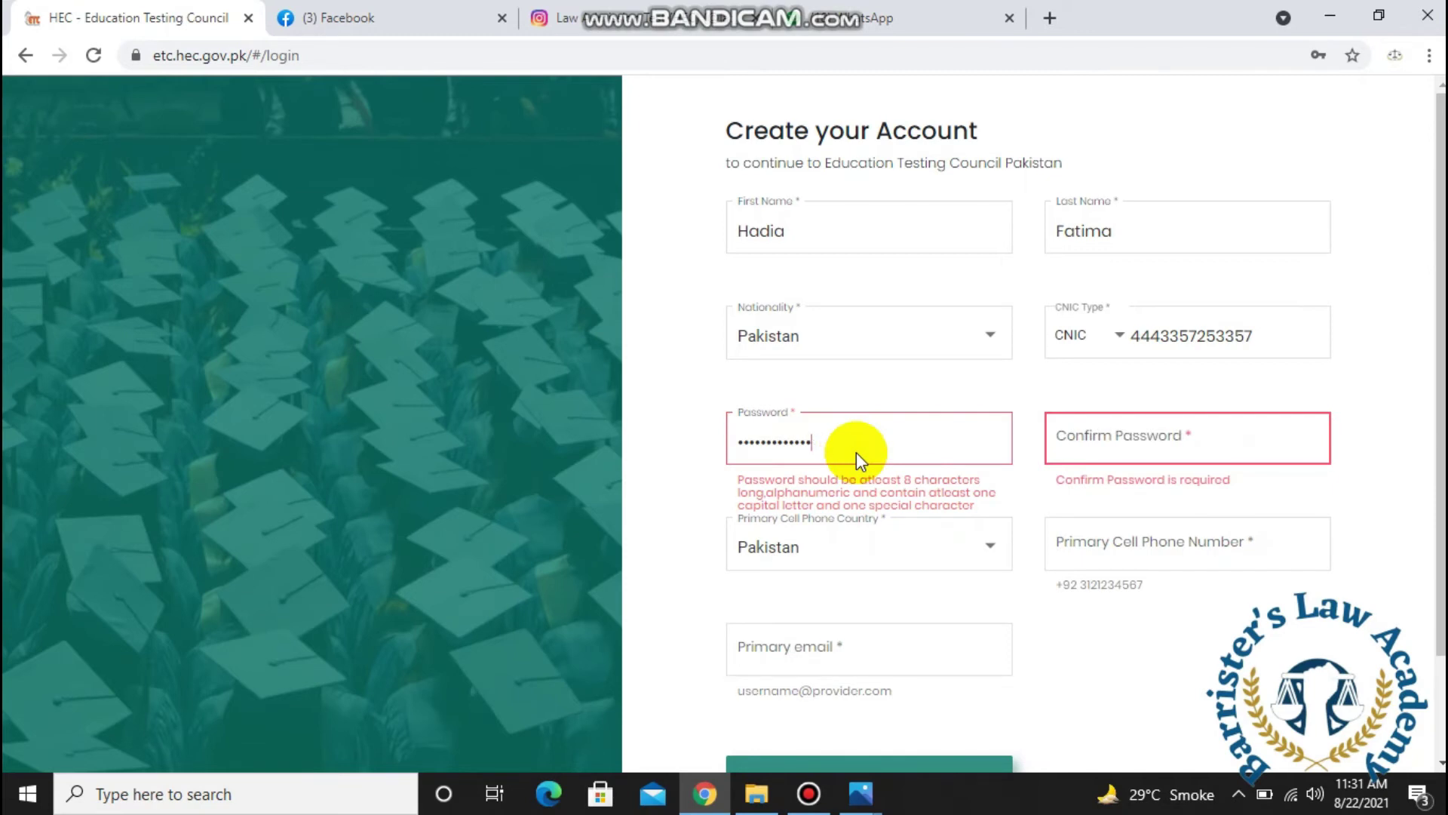
key("BackSpace")
key("BackSpace")
key("BackSpace")
key("BackSpace")
key("BackSpace")
key("BackSpace")
key("BackSpace")
key("BackSpace")
key("BackSpace")
key("BackSpace")
key("BackSpace")
key("BackSpace")
key("BackSpace")
key("BackSpace")
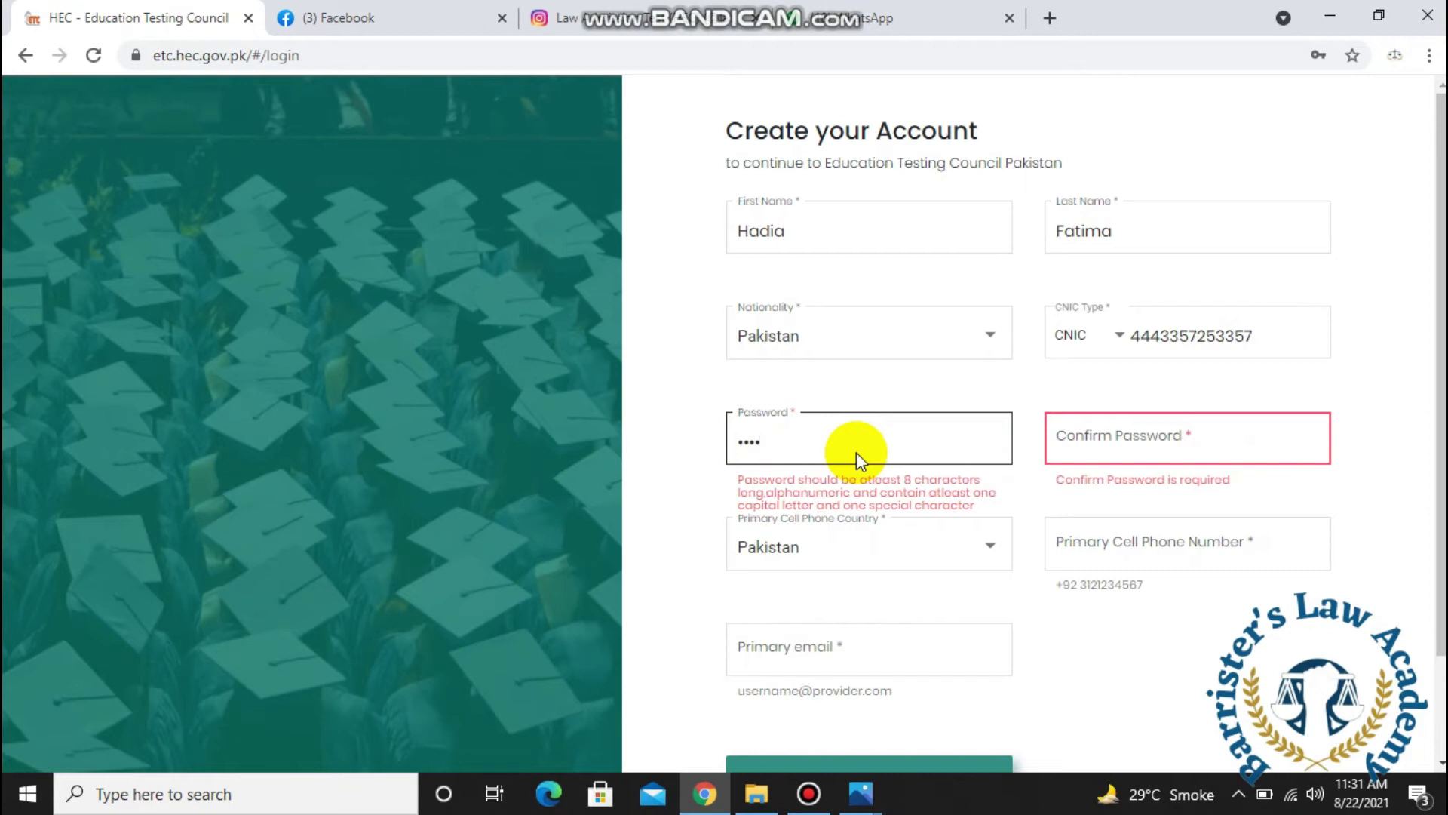
key("BackSpace")
key("BackSpace")
key("BackSpace")
key("BackSpace")
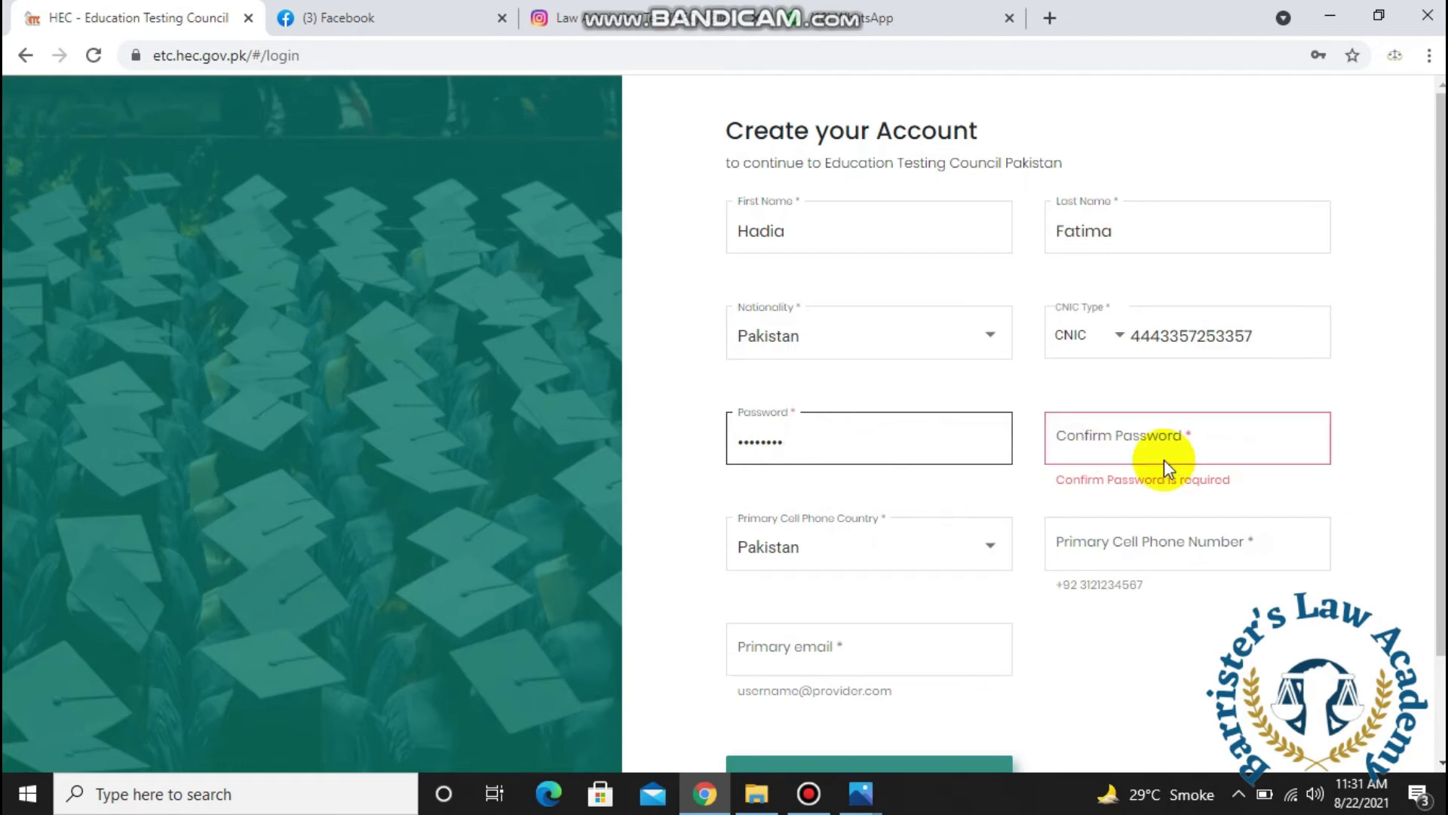
Step: Start retyping the same password in Confirm Password after dismissing Chrome's saved-password suggestion
left_click(1156, 437)
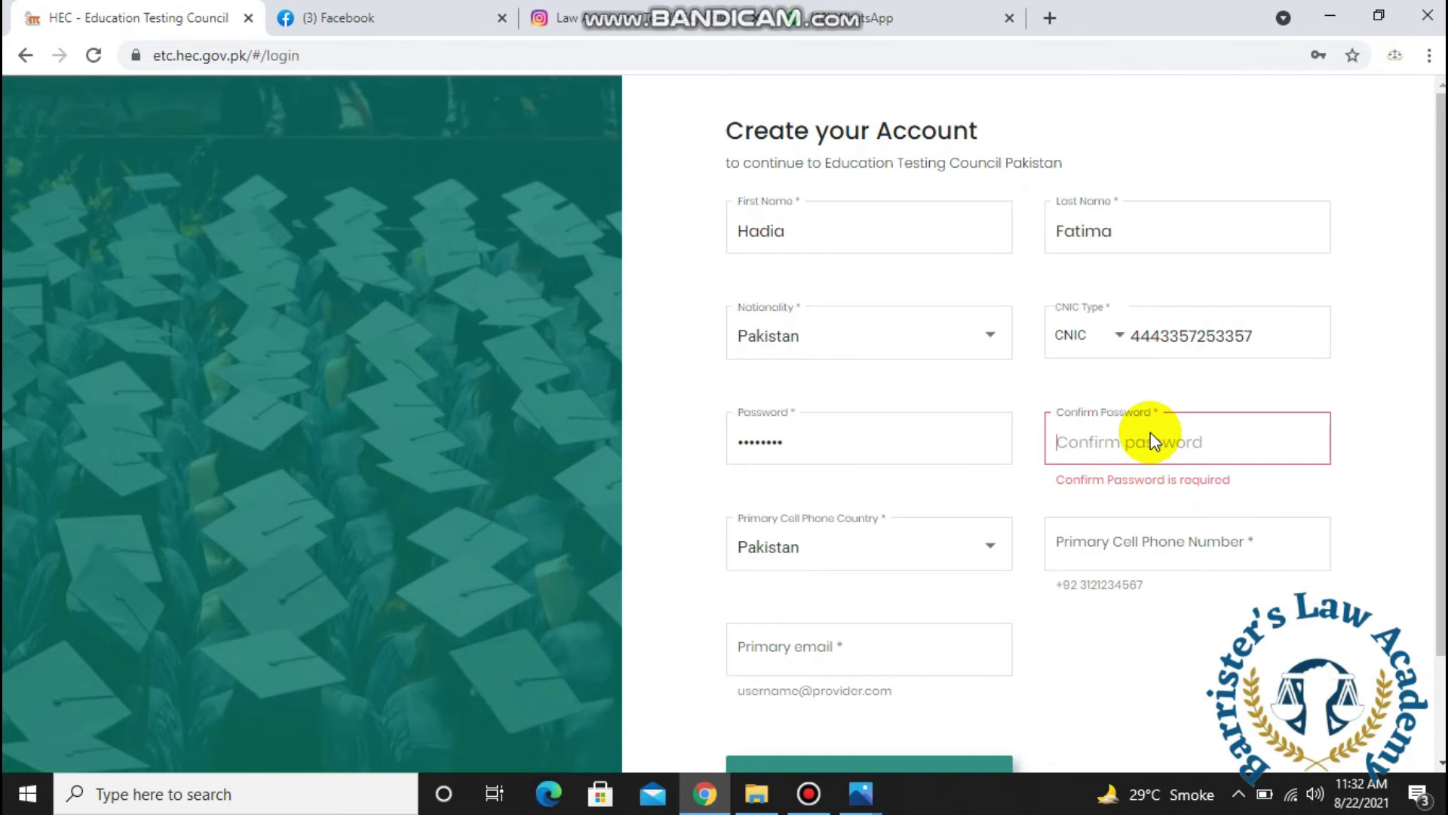
left_click(1140, 448)
type("•••")
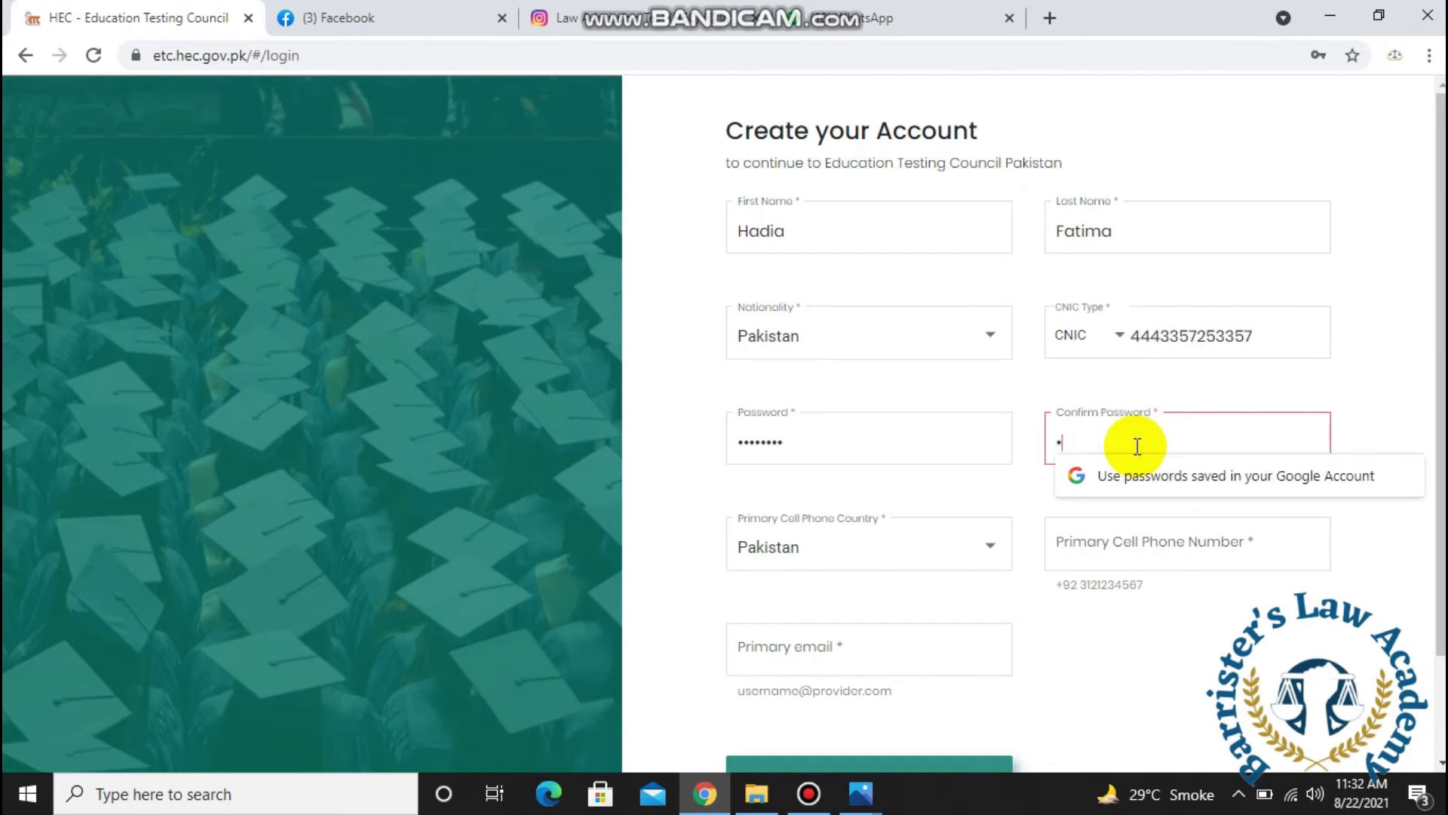
type("••••")
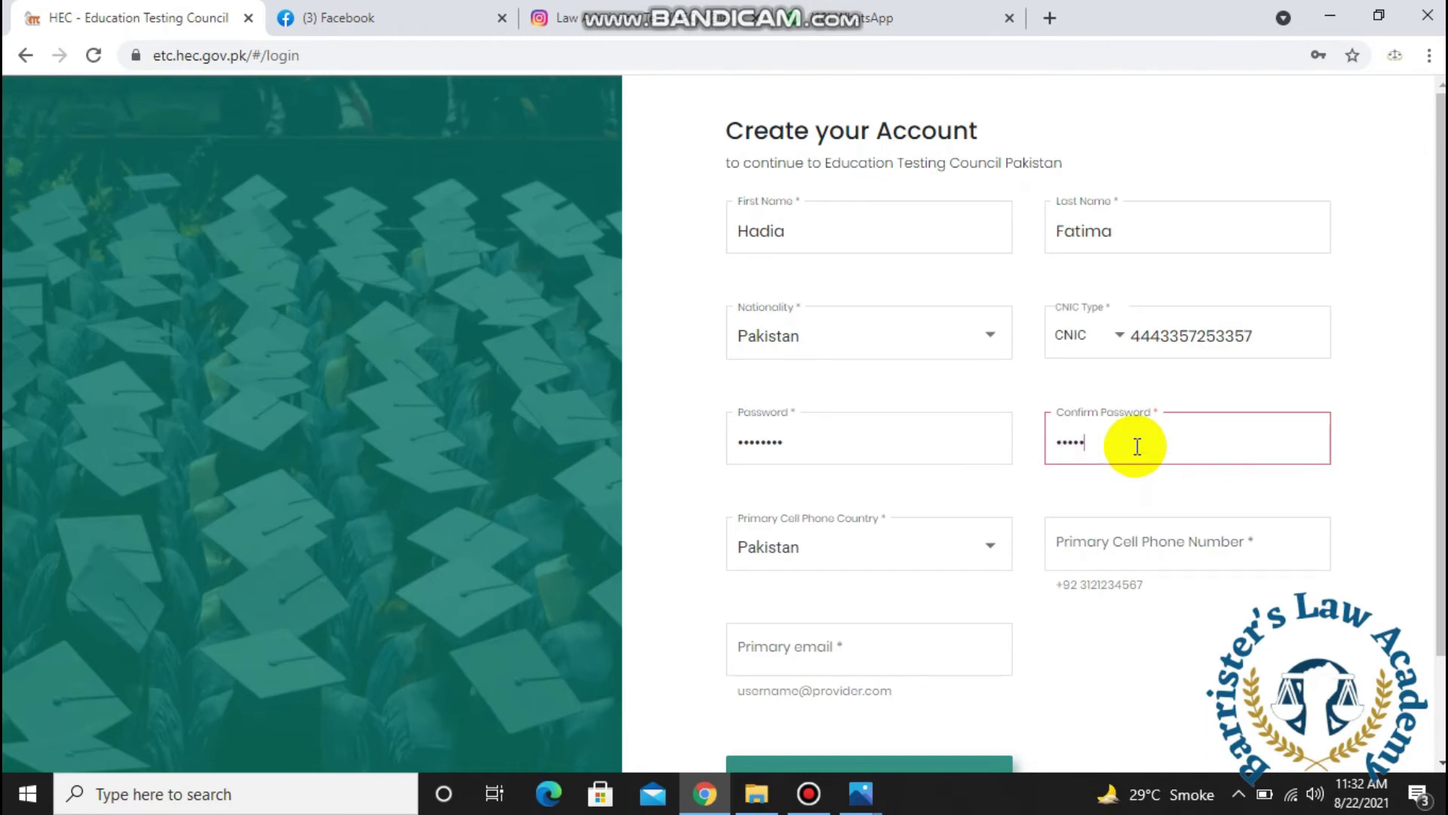
type("•")
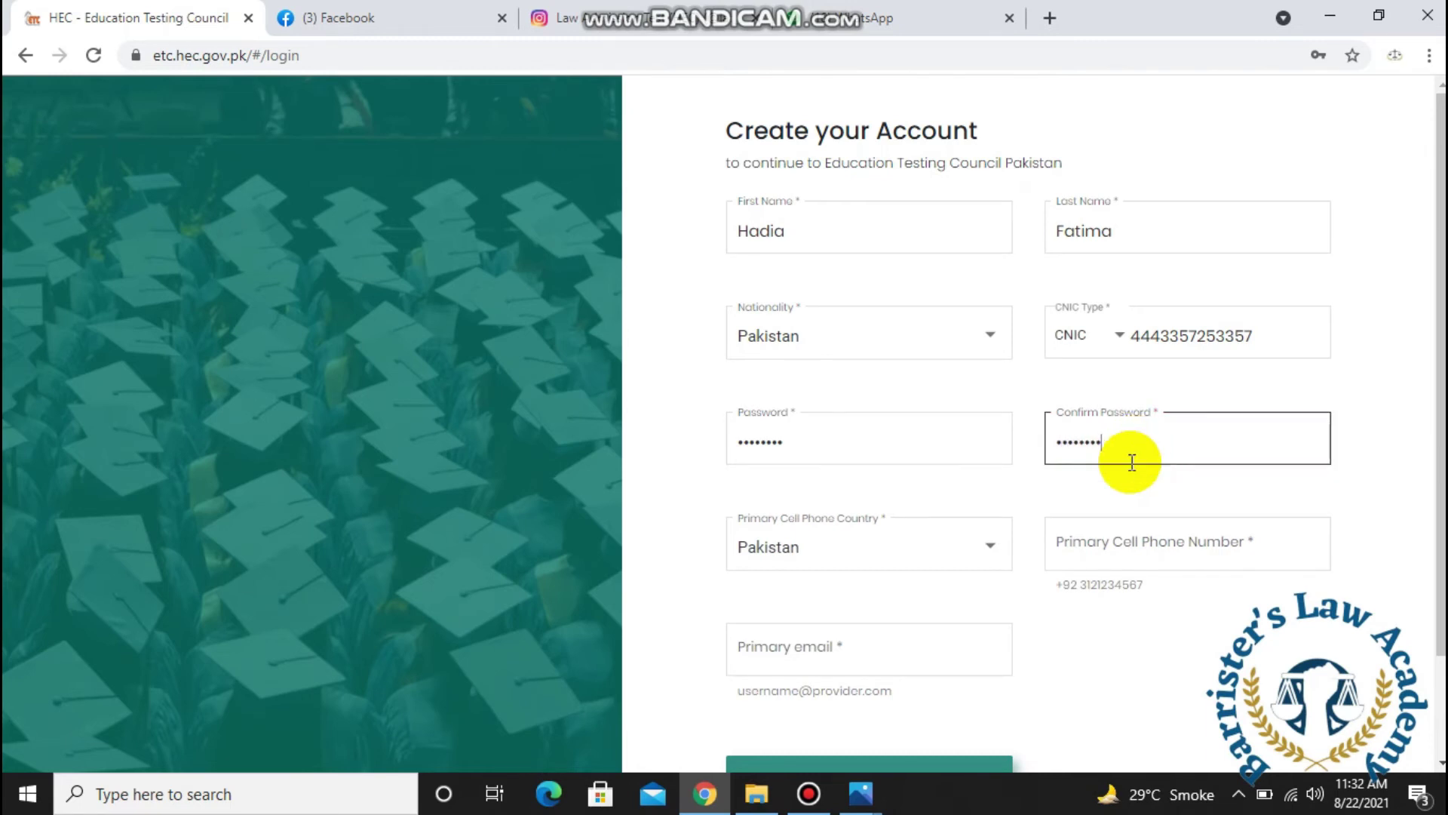
Step: Keep Pakistan (+92) as the phone country and move to the cell phone and primary email fields
left_click(1004, 561)
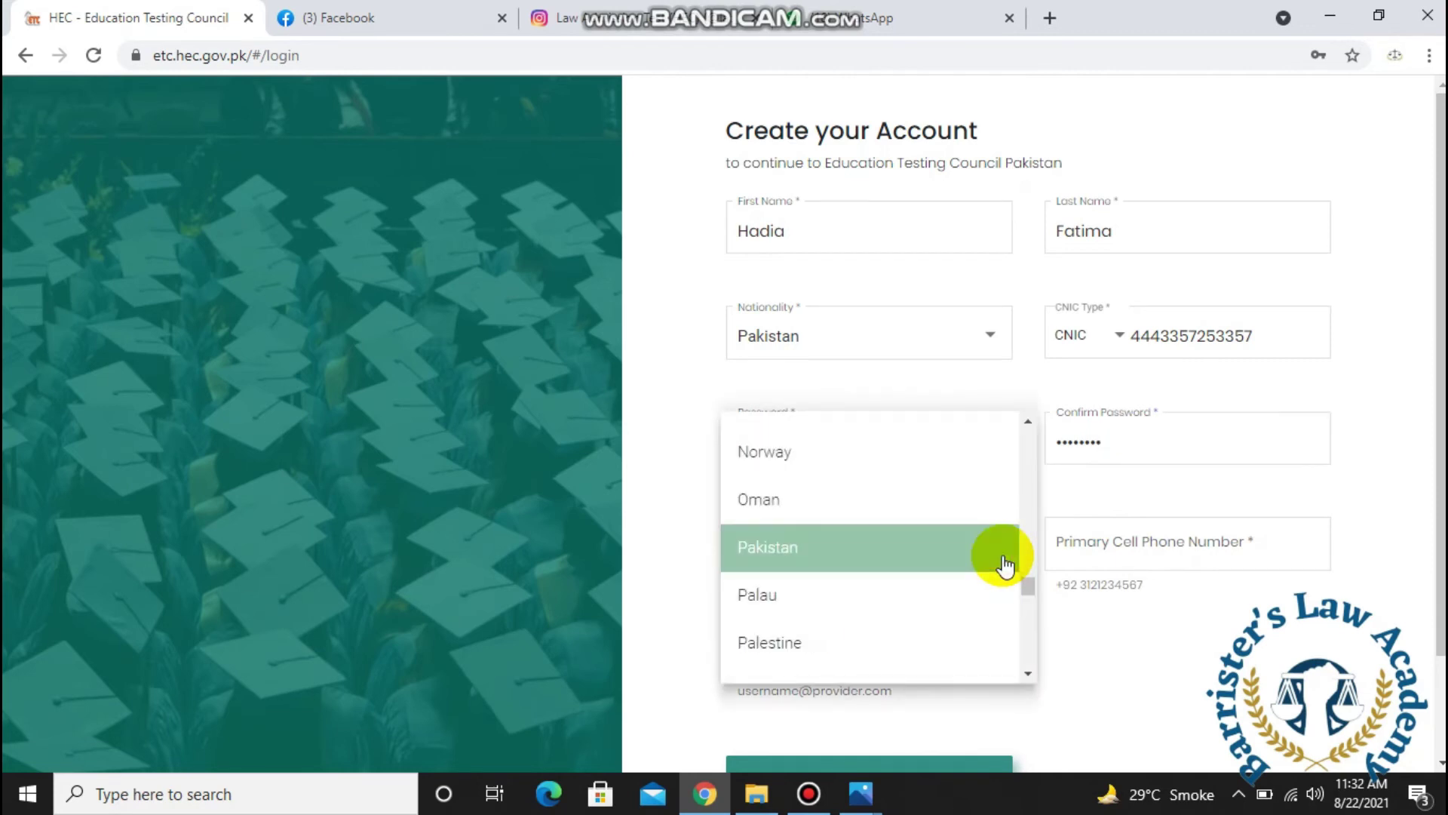
left_click(1004, 562)
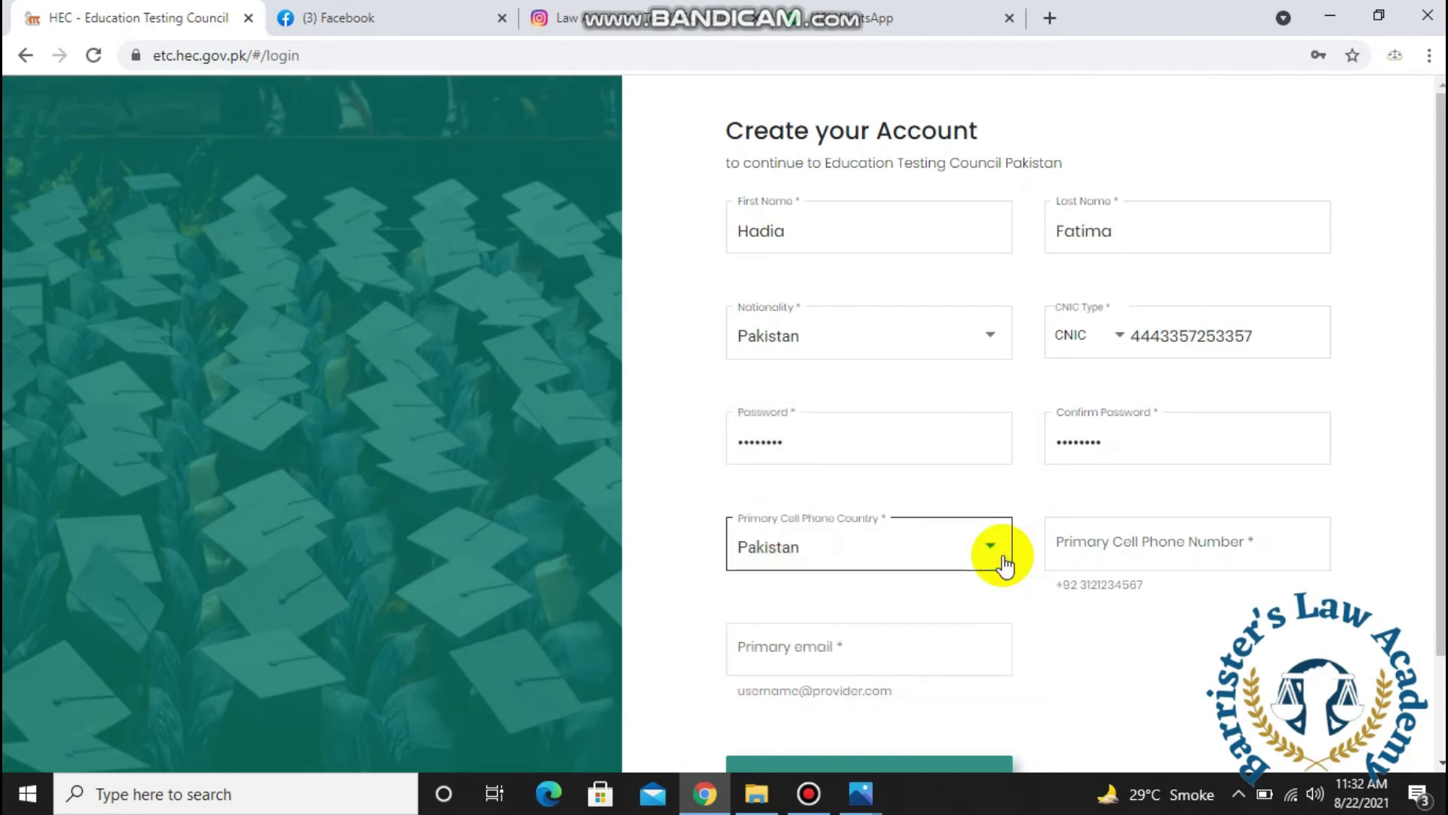
left_click(1114, 544)
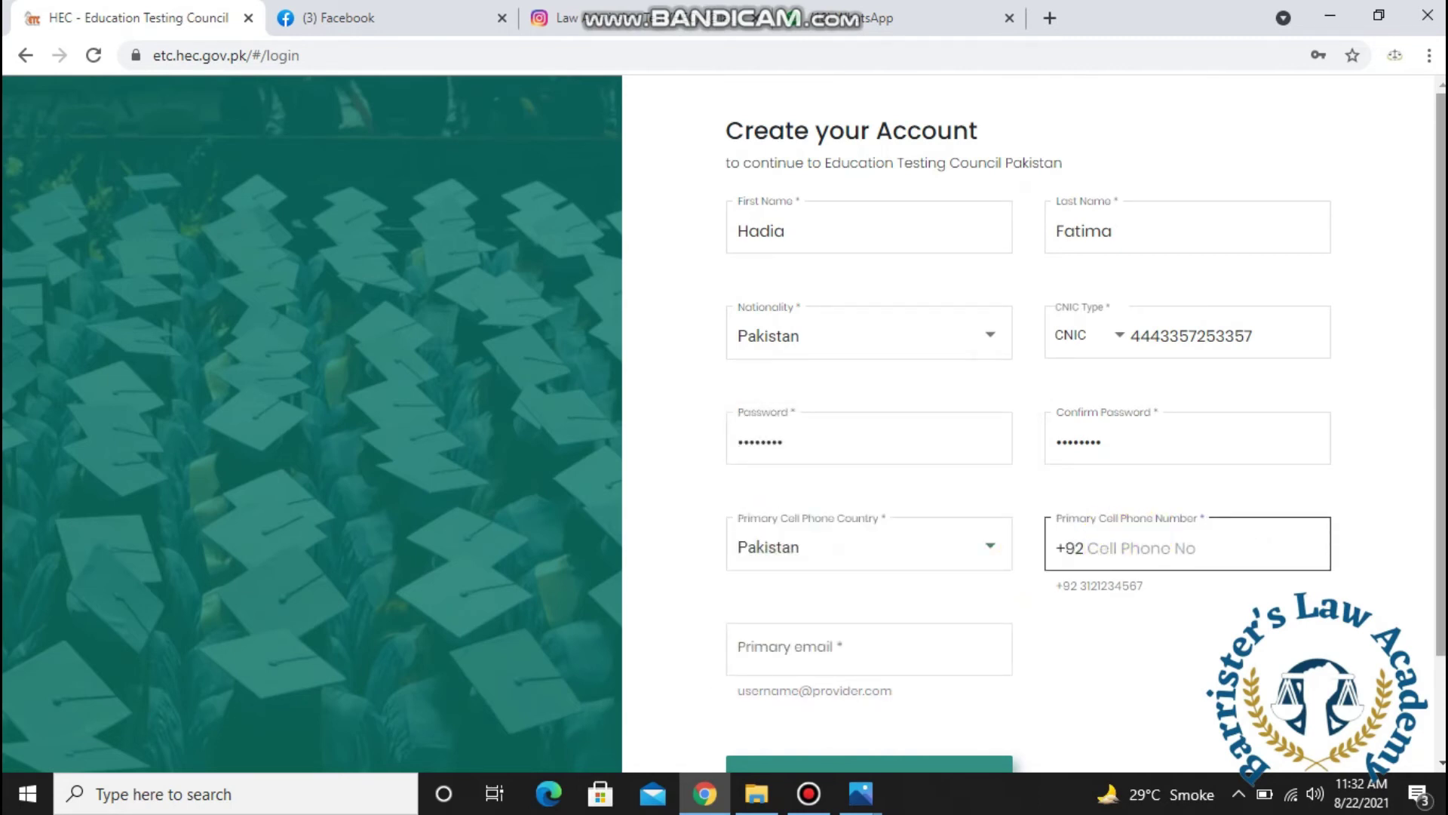
scroll(1114, 540, "down", 1)
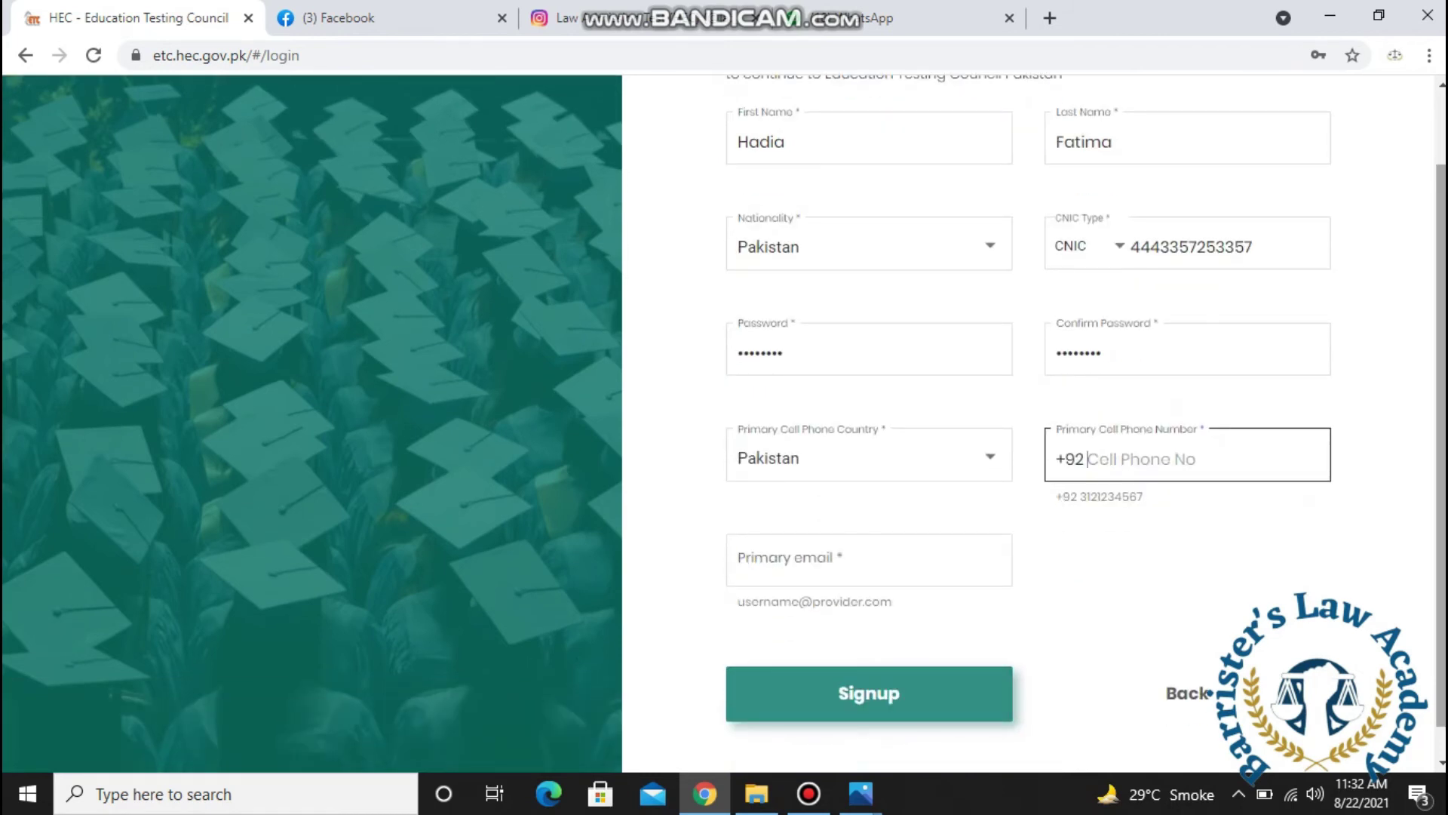
left_click(829, 566)
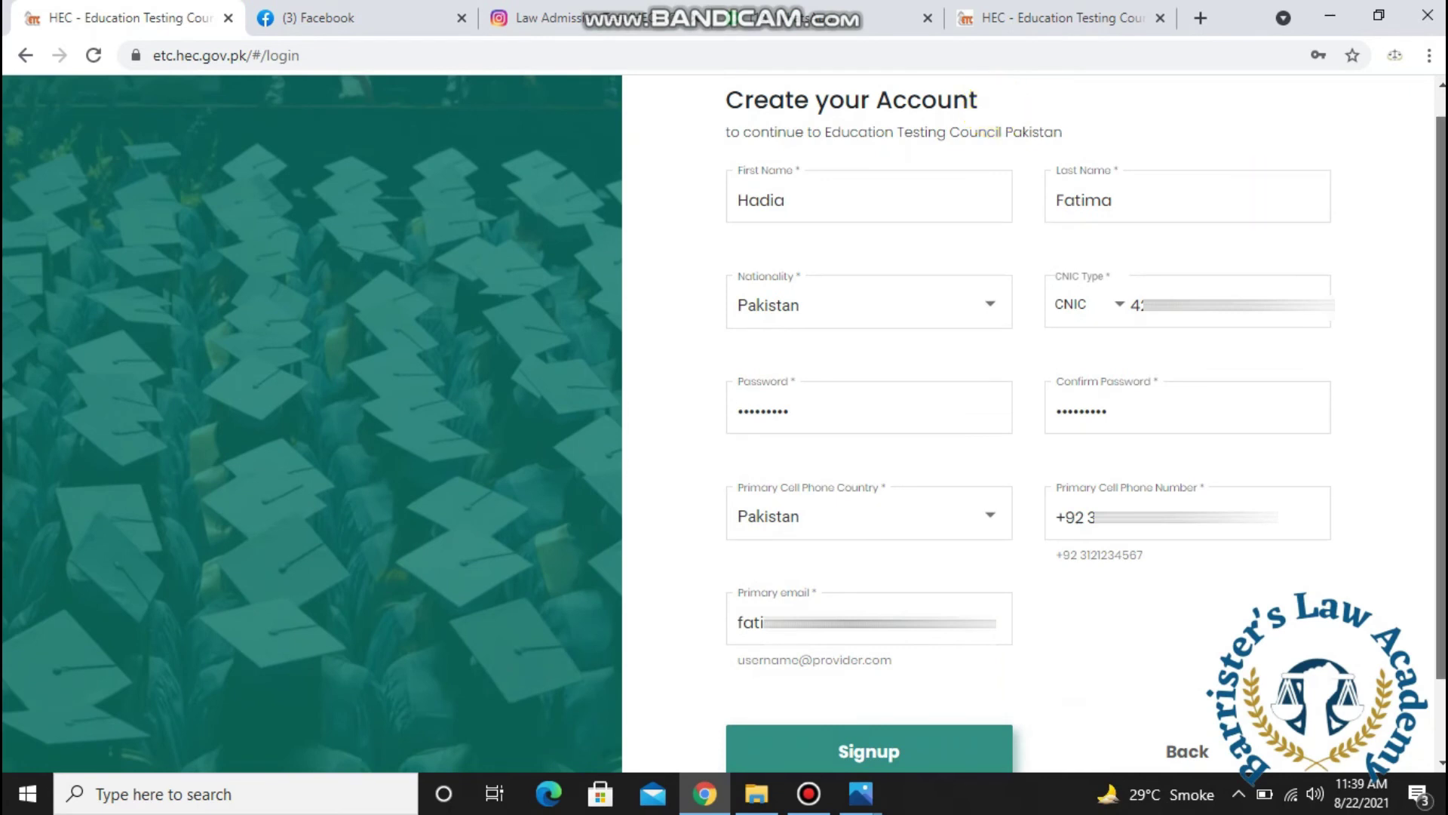
left_click_drag(1441, 252, 1442, 311)
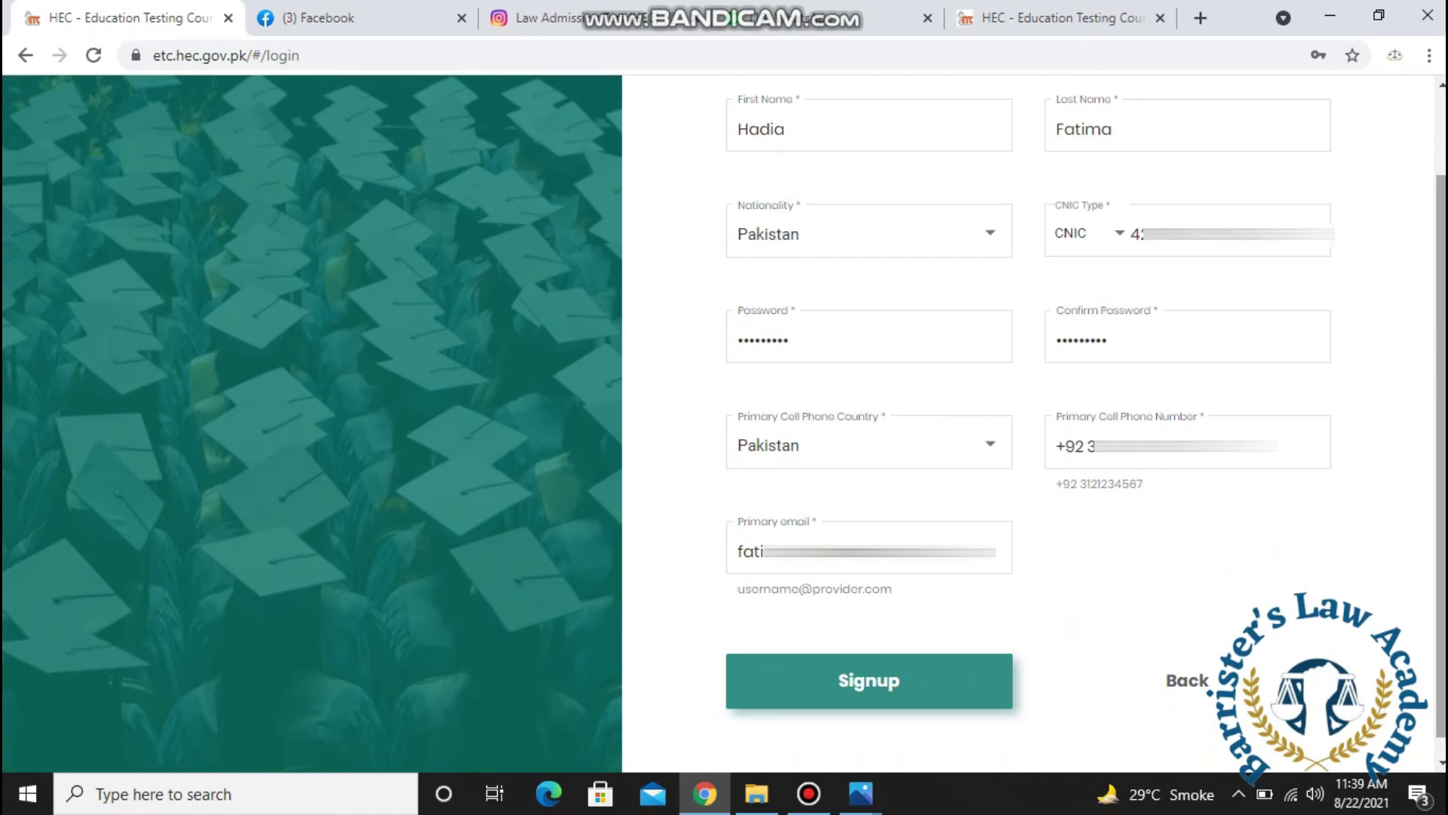
left_click(742, 556)
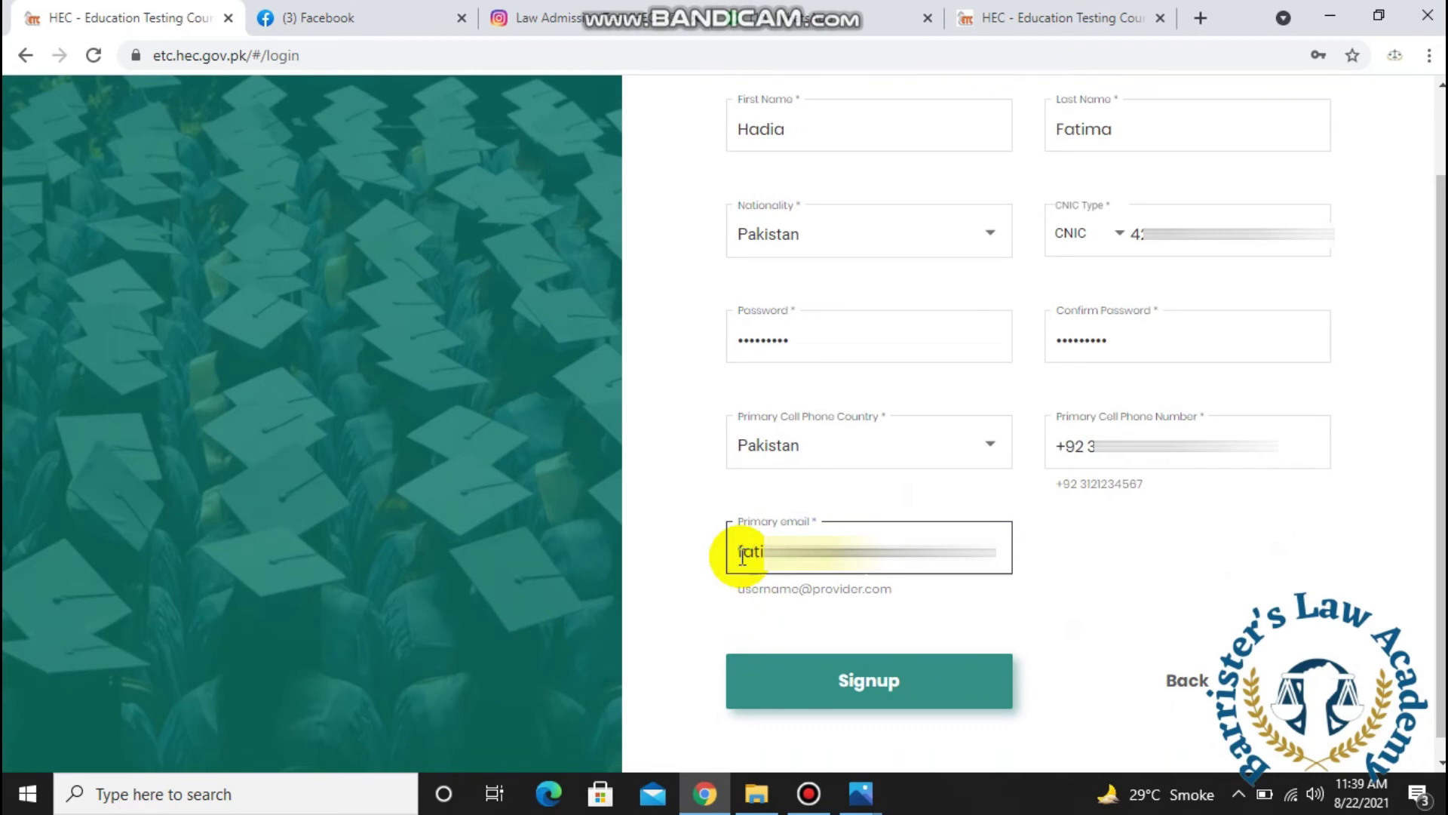
key("BackSpace")
type("F")
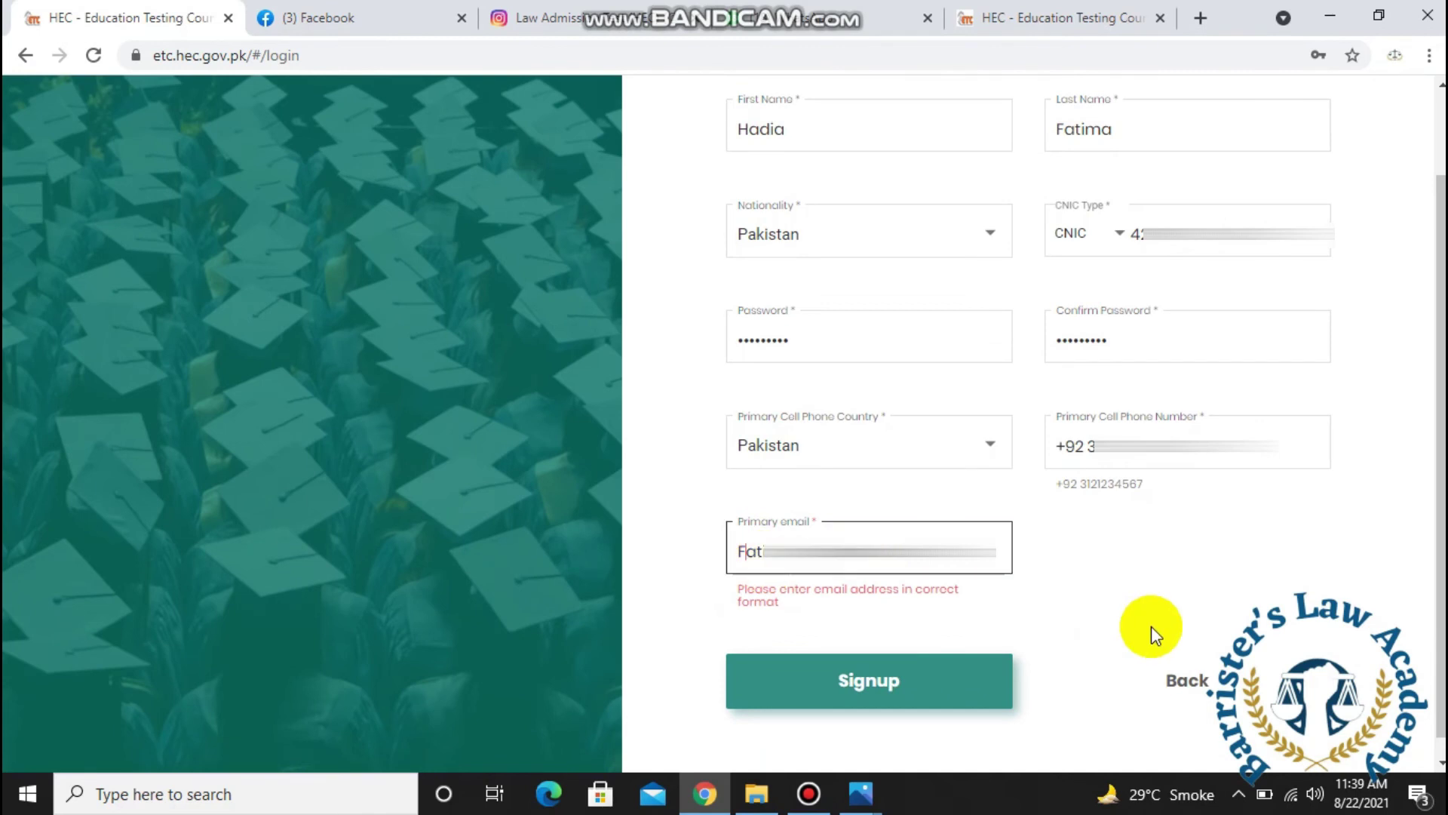
key("BackSpace")
type("f")
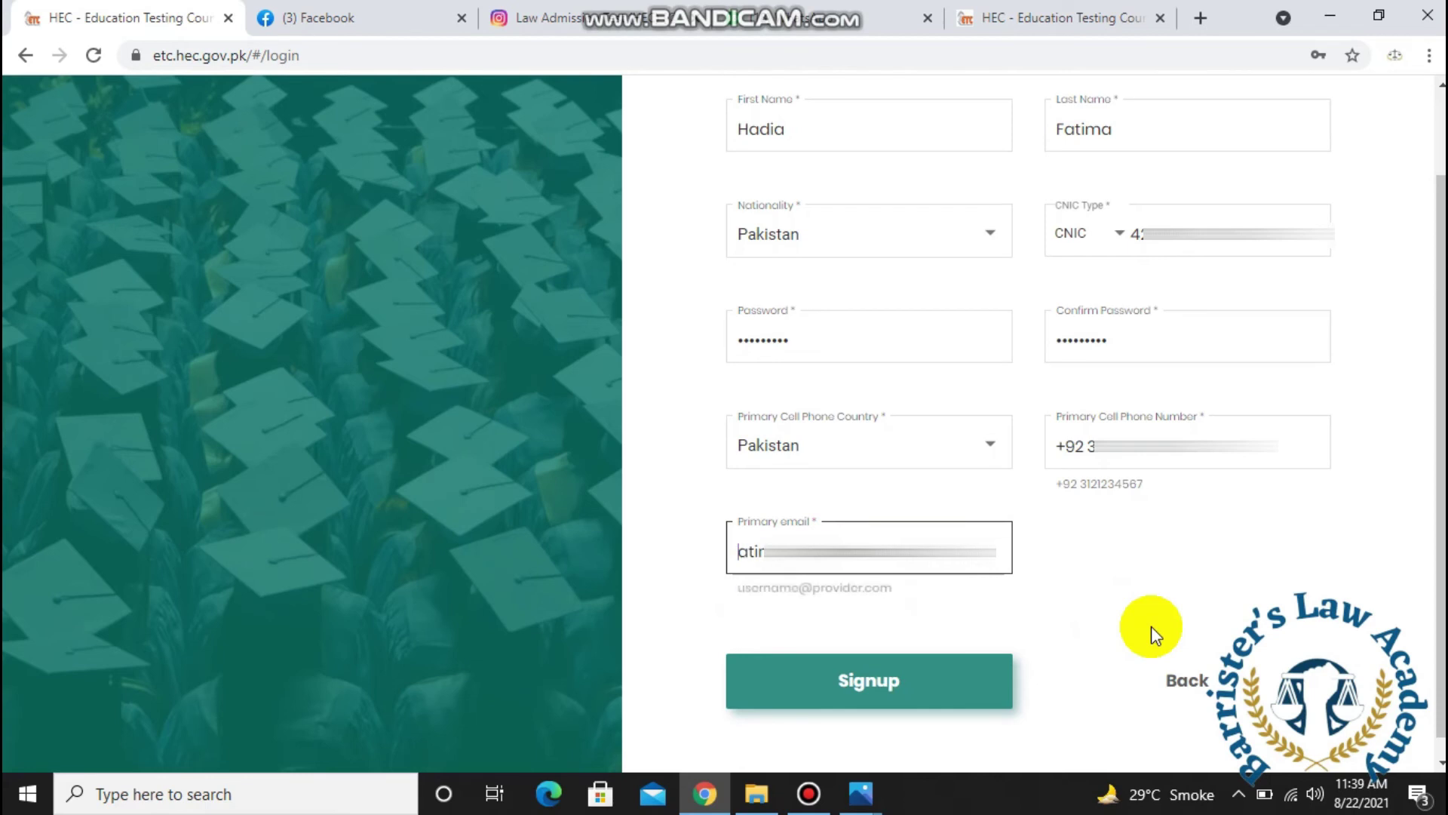
type("f")
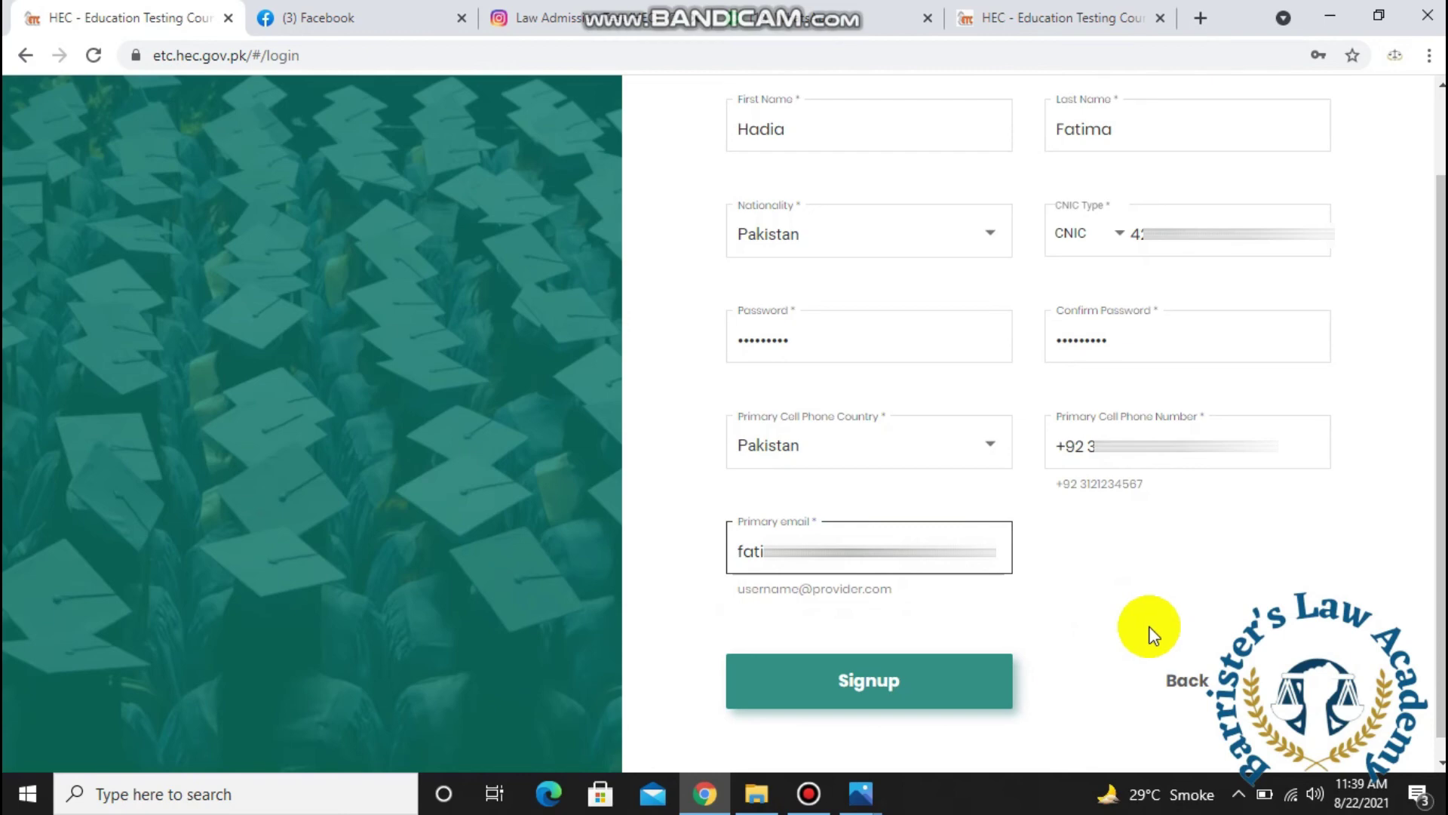
Step: Submit the completed registration form with Signup
left_click(948, 679)
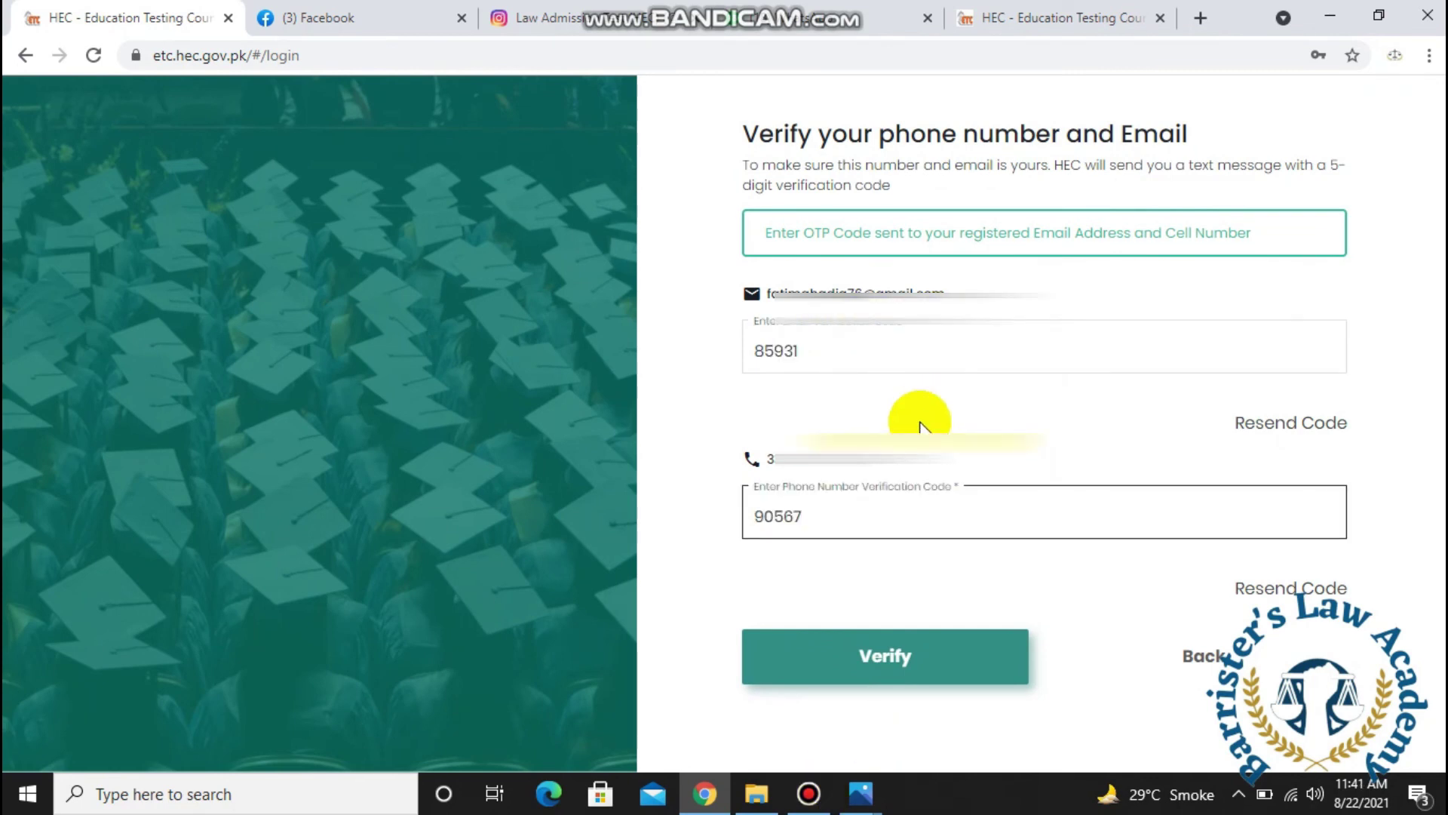
Step: Verify the codes and highlight the green 'successfully registered' message on the sign-in page
left_click(862, 656)
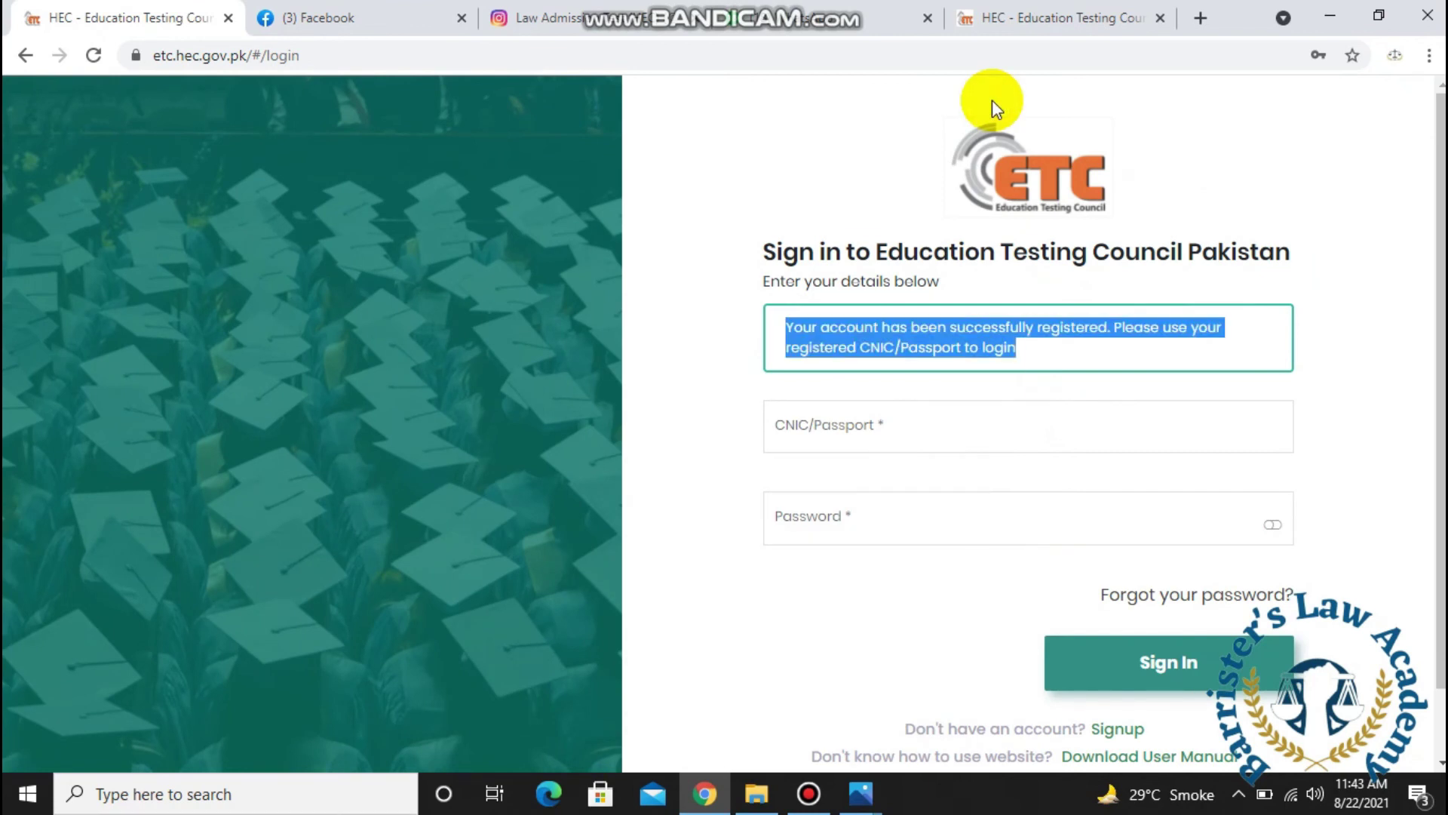
left_click(1037, 351)
left_click(1050, 360)
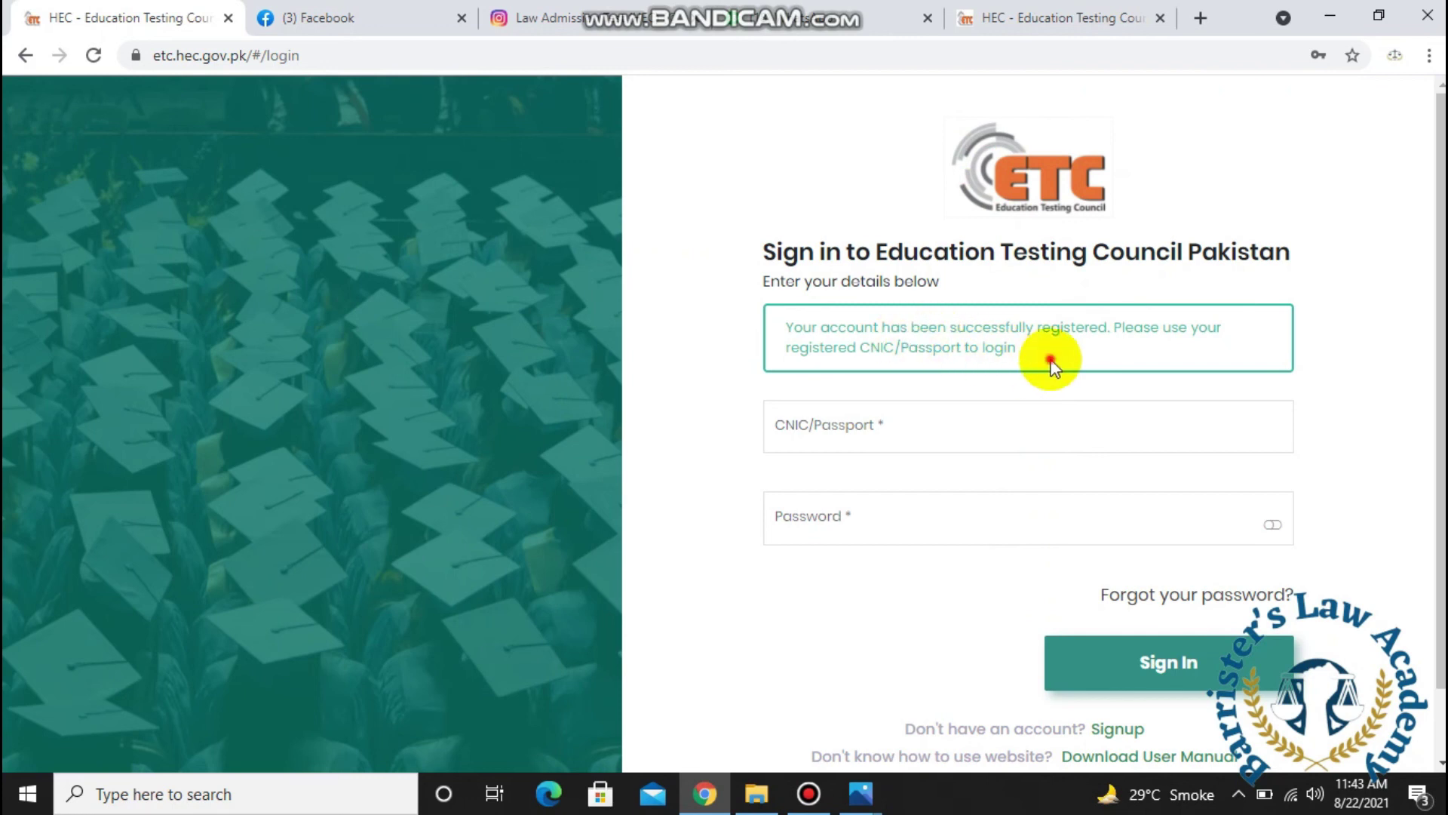
left_click_drag(1051, 361, 776, 332)
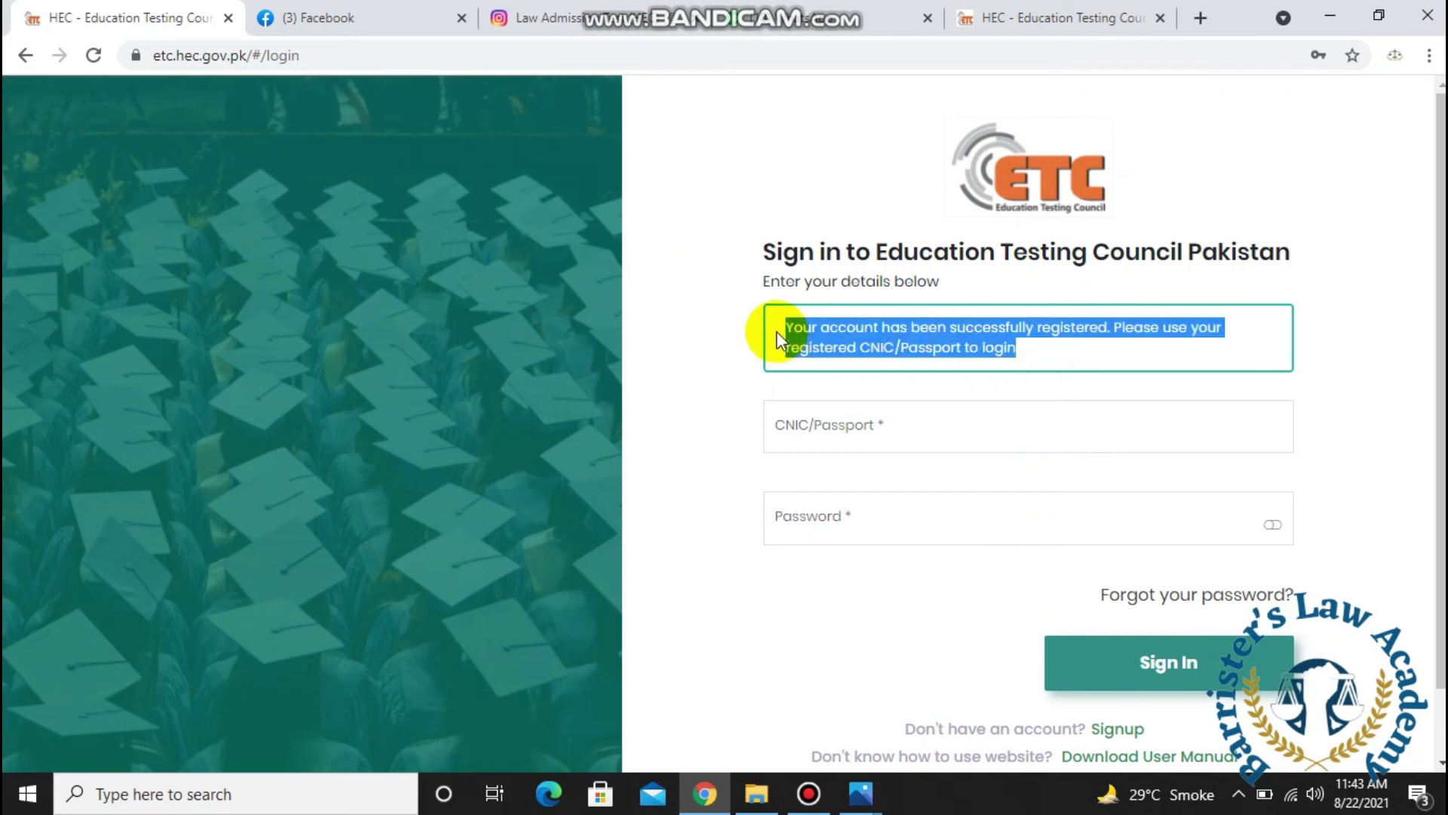